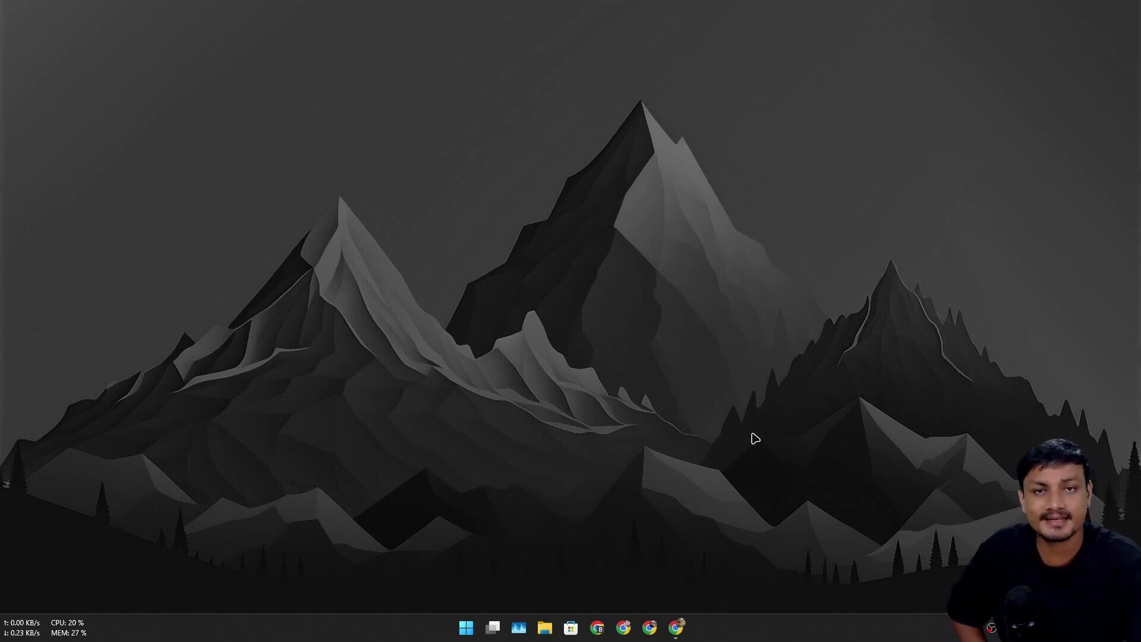
Restore Chrome on the Supermium homepage and highlight the supported Windows versions and site title.
{"action": "left_click", "coordinate": [678, 631]}
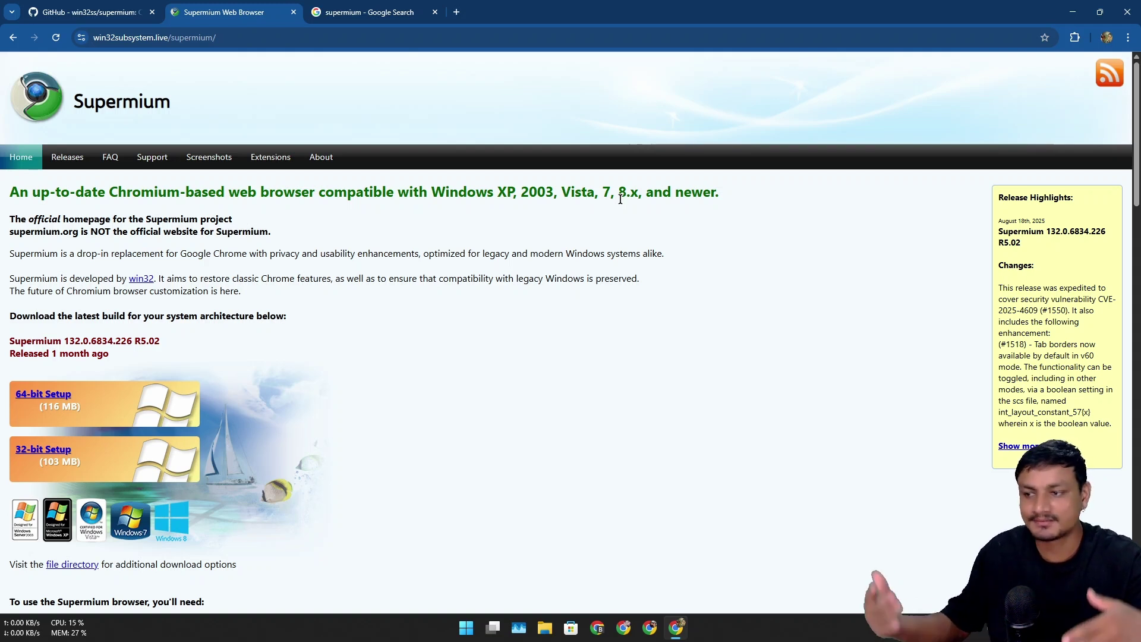
{"action": "left_click_drag", "start_coordinate": [642, 193], "coordinate": [430, 193]}
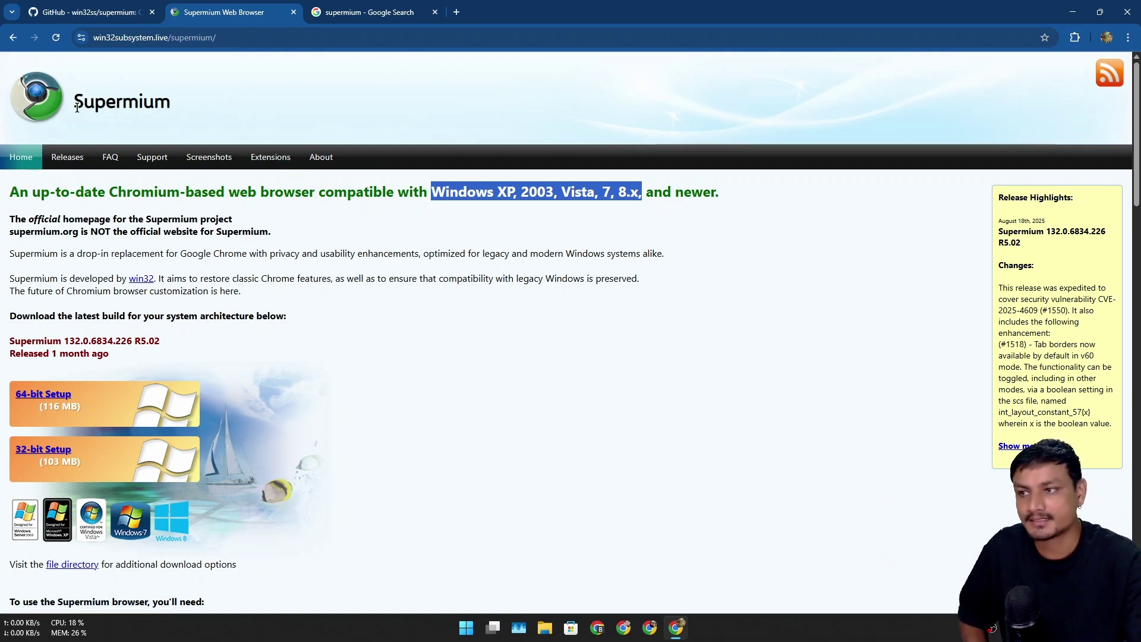
{"action": "left_click_drag", "start_coordinate": [75, 103], "coordinate": [173, 87]}
{"action": "left_click", "coordinate": [89, 12]}
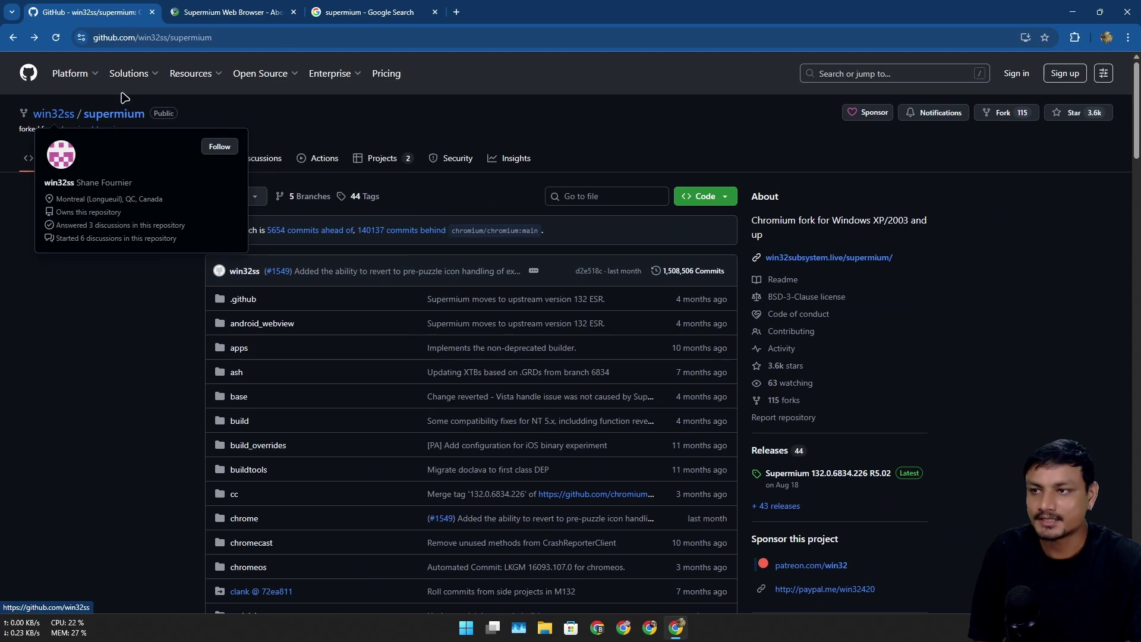
{"action": "left_click", "coordinate": [237, 8]}
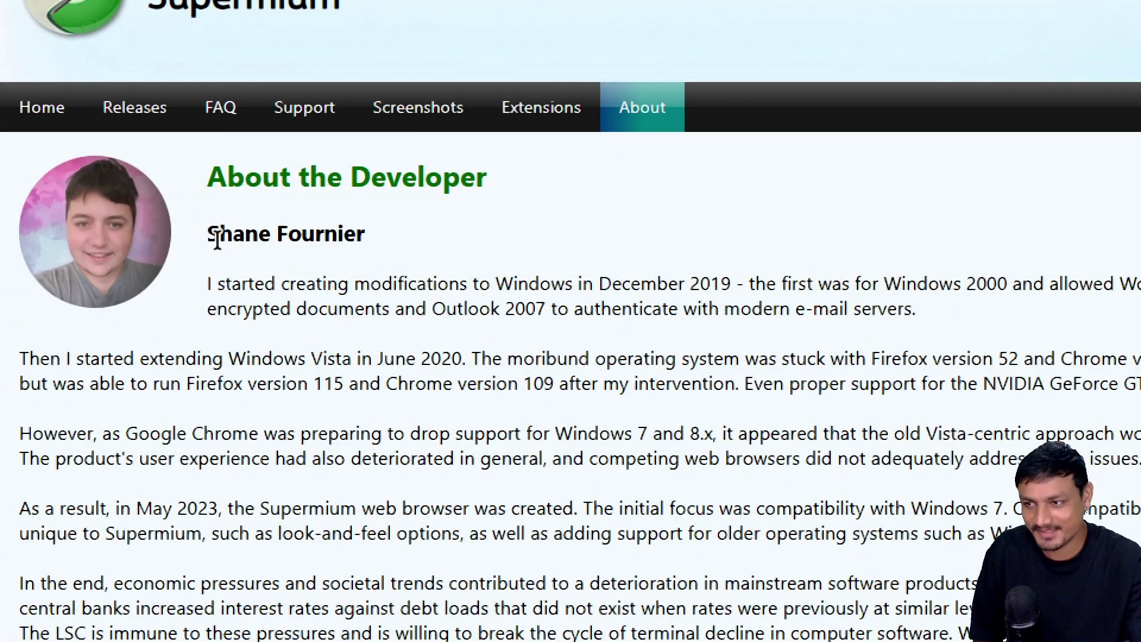
{"action": "left_click_drag", "start_coordinate": [217, 238], "coordinate": [289, 240]}
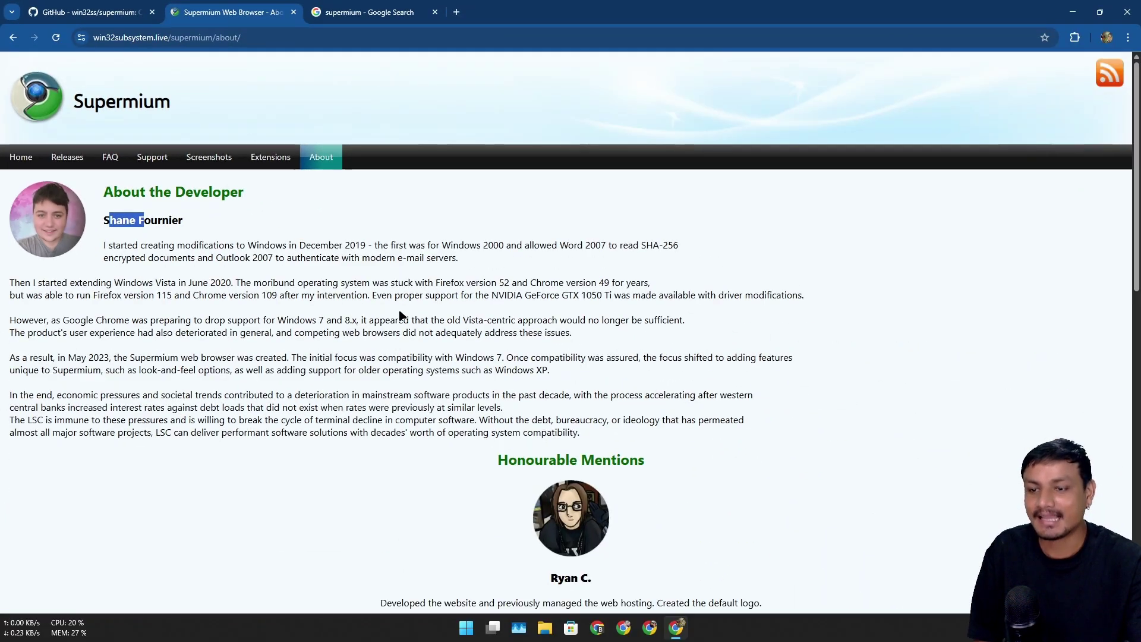
{"action": "scroll", "coordinate": [710, 425], "scroll_direction": "down", "scroll_amount": 7}
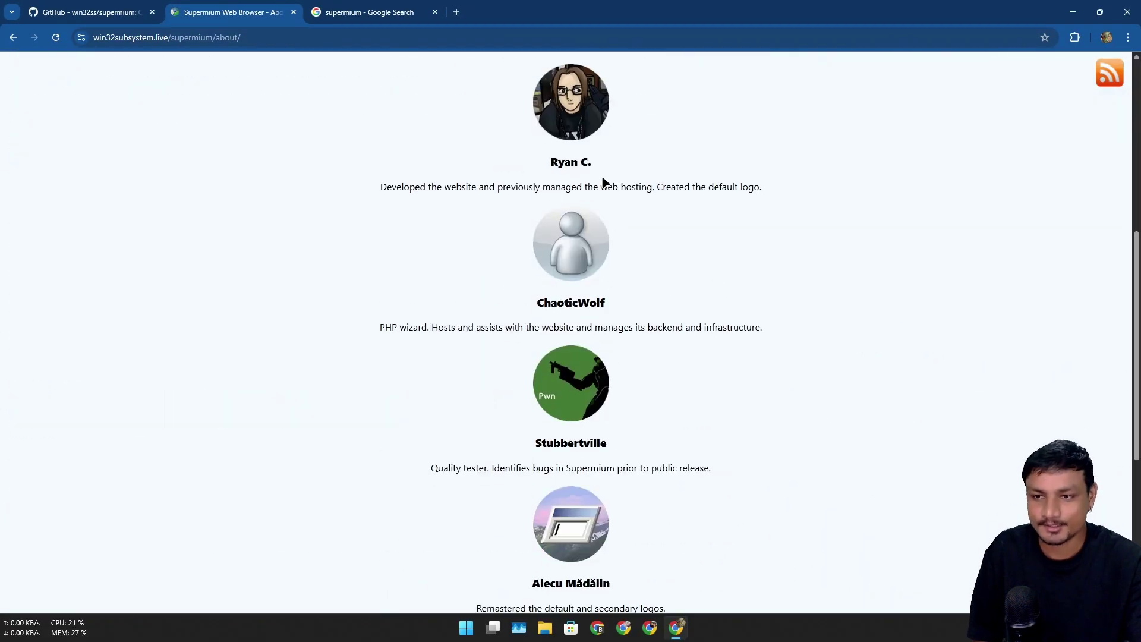
{"action": "scroll", "coordinate": [535, 428], "scroll_direction": "down", "scroll_amount": 6}
{"action": "scroll", "coordinate": [486, 255], "scroll_direction": "up", "scroll_amount": 13}
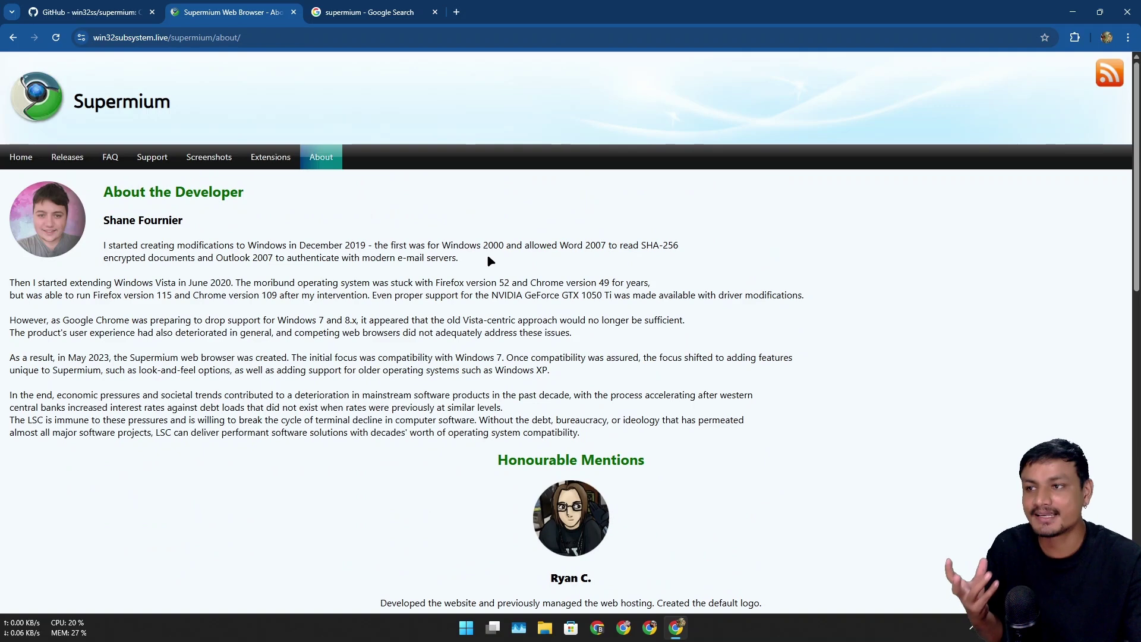
{"action": "left_click", "coordinate": [89, 12]}
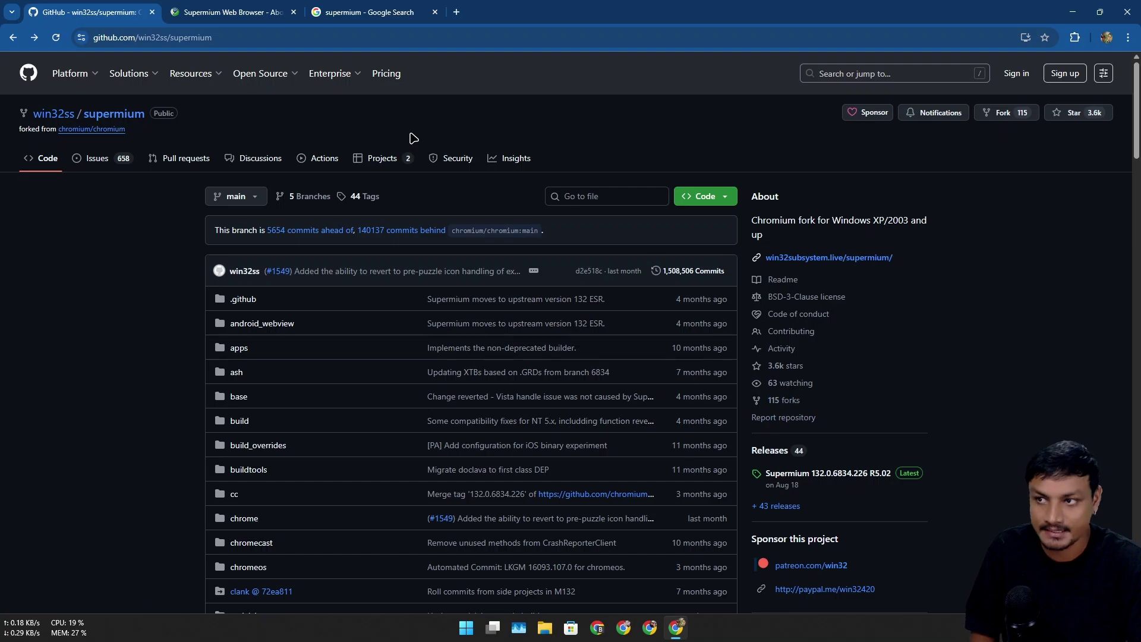
Read through the Supermium GitHub README, then switch to the 'supermium' Google search results.
{"action": "scroll", "coordinate": [183, 243], "scroll_direction": "down", "scroll_amount": 1}
{"action": "scroll", "coordinate": [267, 275], "scroll_direction": "down", "scroll_amount": 12}
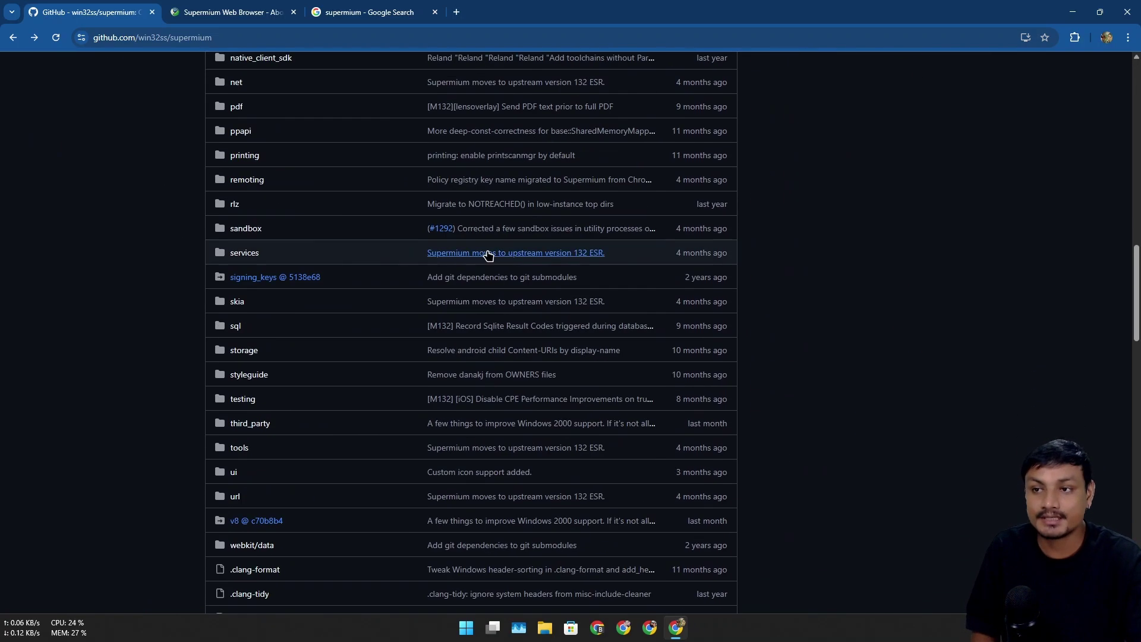
{"action": "scroll", "coordinate": [489, 308], "scroll_direction": "down", "scroll_amount": 15}
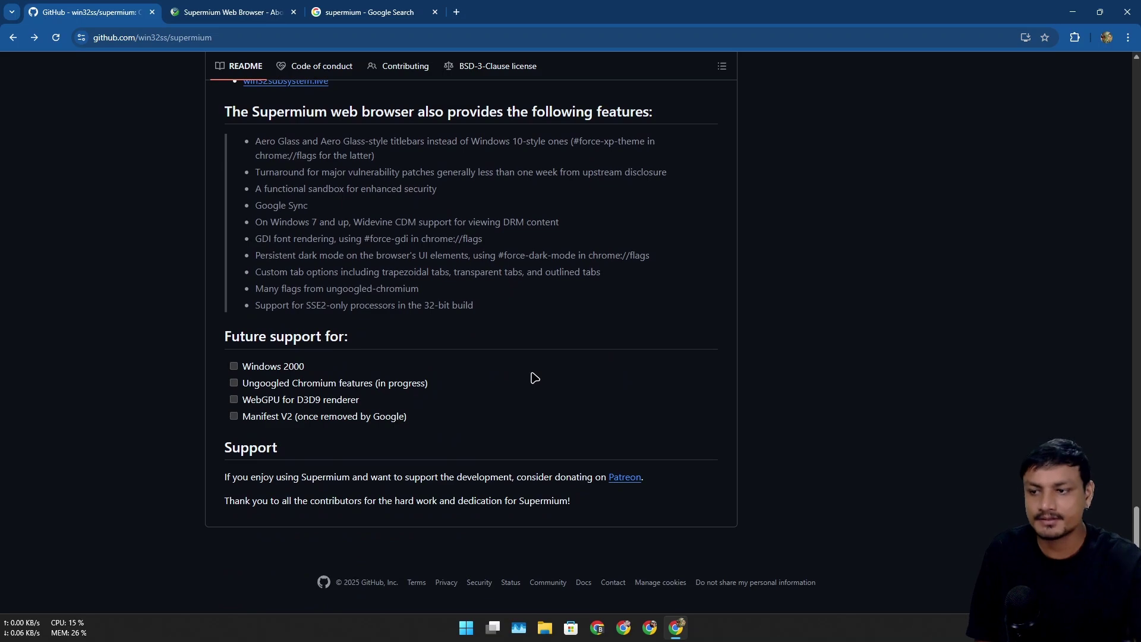
{"action": "scroll", "coordinate": [454, 362], "scroll_direction": "up", "scroll_amount": 4}
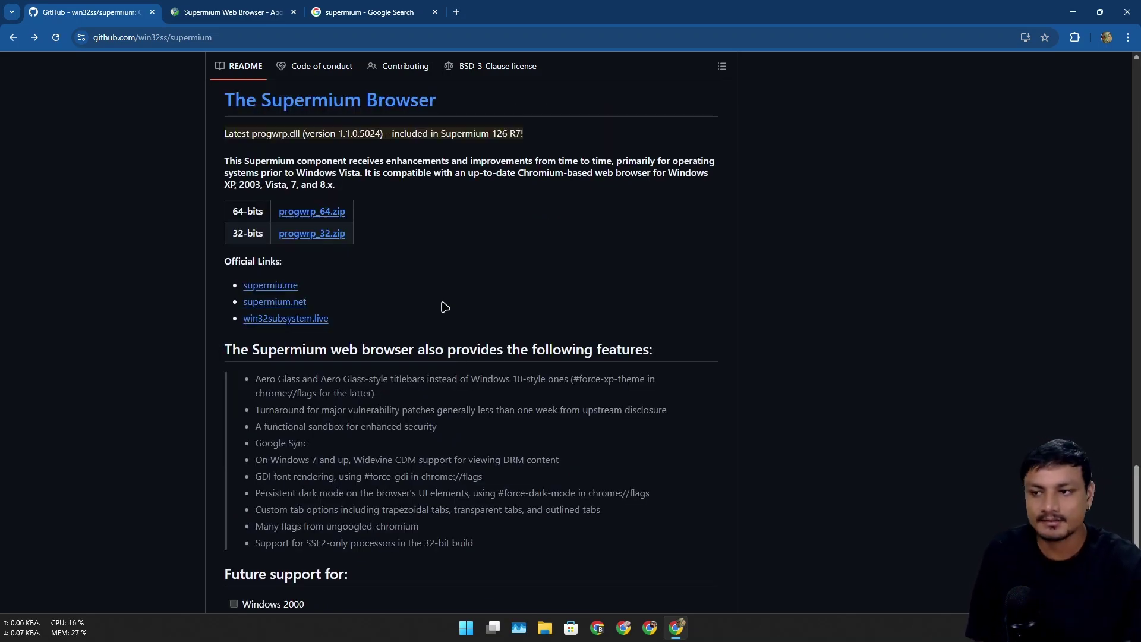
{"action": "scroll", "coordinate": [516, 375], "scroll_direction": "up", "scroll_amount": 7}
{"action": "scroll", "coordinate": [515, 375], "scroll_direction": "up", "scroll_amount": 7}
{"action": "scroll", "coordinate": [433, 377], "scroll_direction": "down", "scroll_amount": 11}
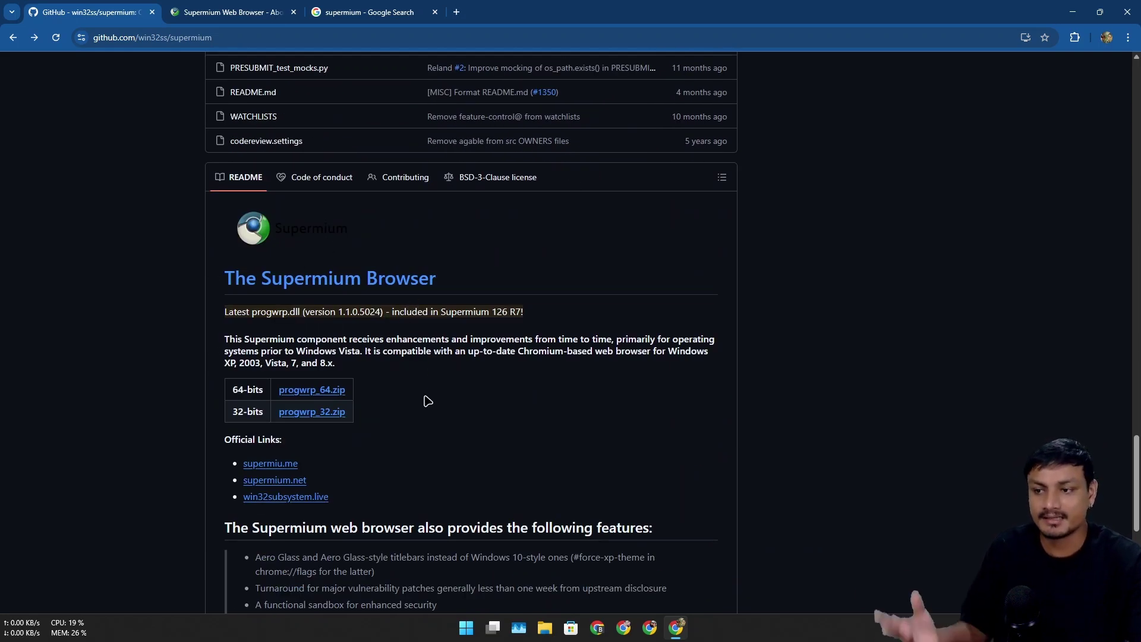
{"action": "scroll", "coordinate": [423, 398], "scroll_direction": "down", "scroll_amount": 6}
{"action": "scroll", "coordinate": [407, 386], "scroll_direction": "up", "scroll_amount": 7}
{"action": "scroll", "coordinate": [407, 384], "scroll_direction": "down", "scroll_amount": 3}
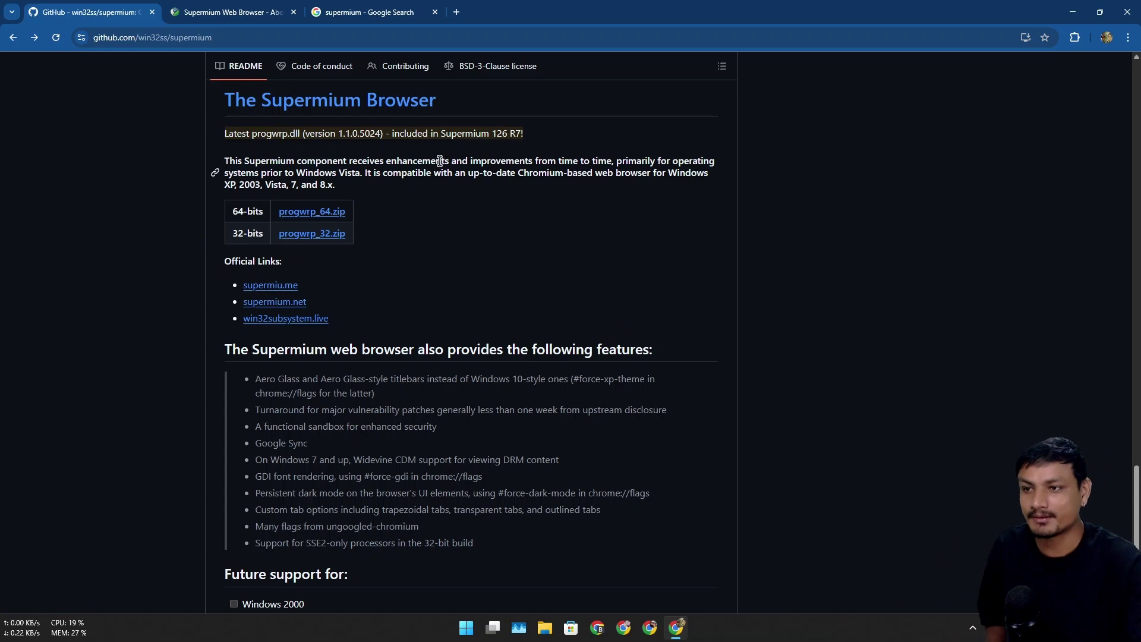
{"action": "left_click", "coordinate": [364, 12]}
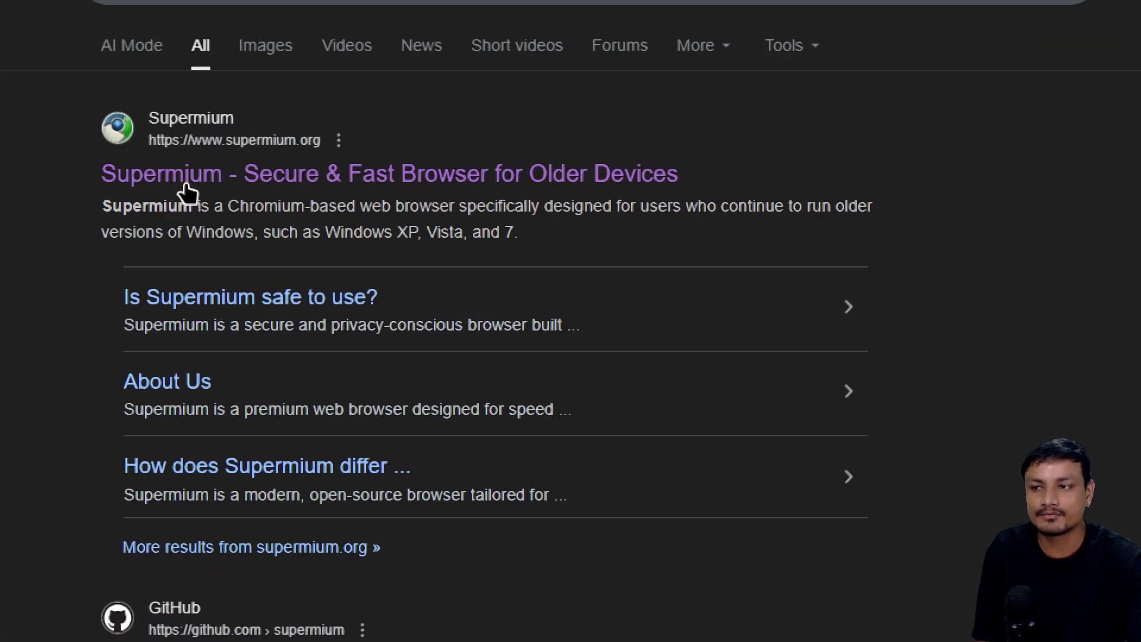
{"action": "left_click", "coordinate": [109, 7]}
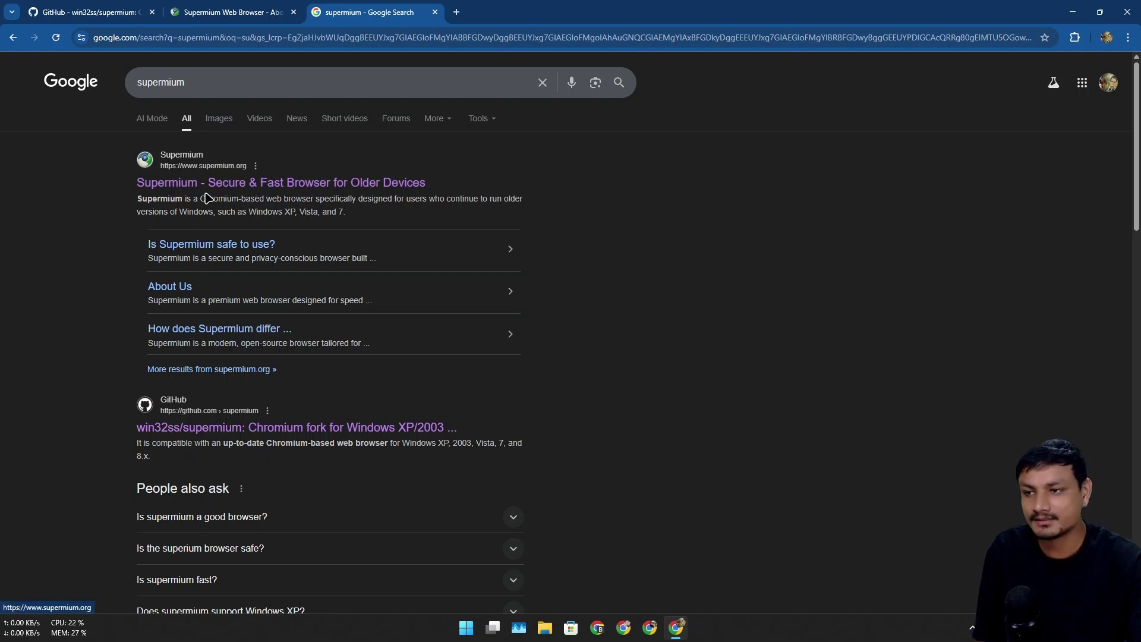
{"action": "scroll", "coordinate": [143, 220], "scroll_direction": "down", "scroll_amount": 2}
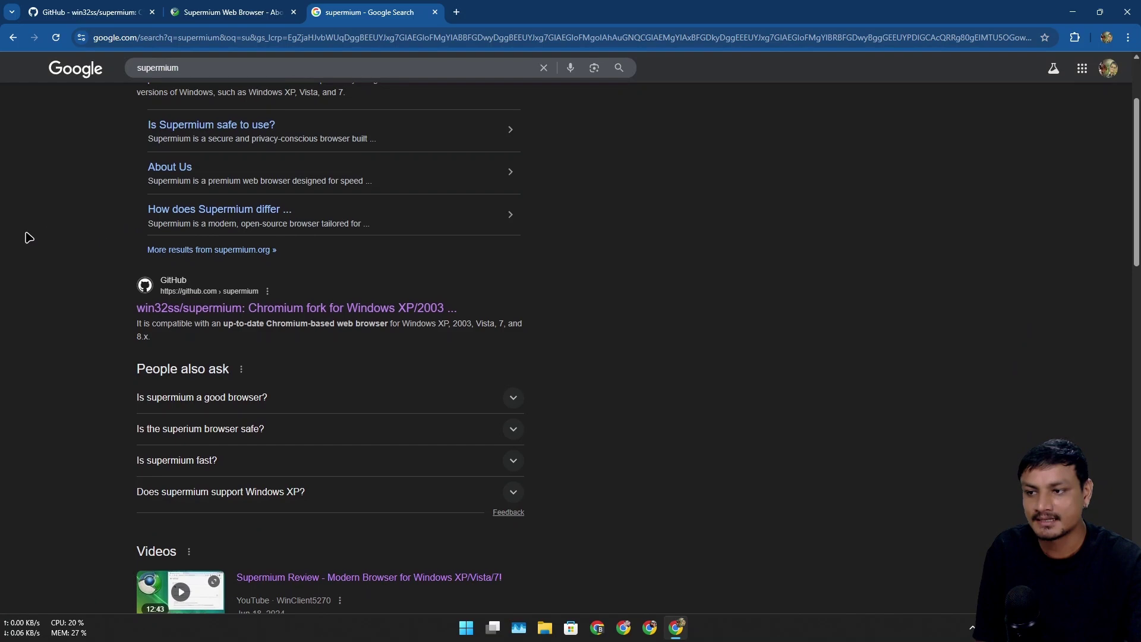
{"action": "scroll", "coordinate": [247, 237], "scroll_direction": "down", "scroll_amount": 2}
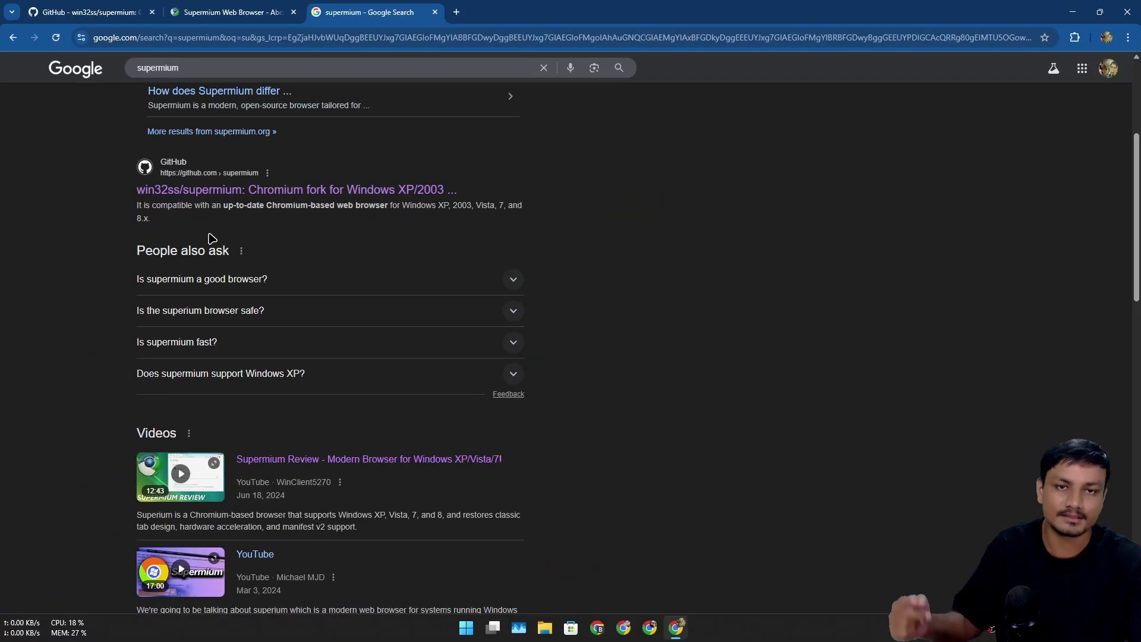
{"action": "scroll", "coordinate": [212, 233], "scroll_direction": "up", "scroll_amount": 4}
{"action": "scroll", "coordinate": [196, 279], "scroll_direction": "down", "scroll_amount": 2}
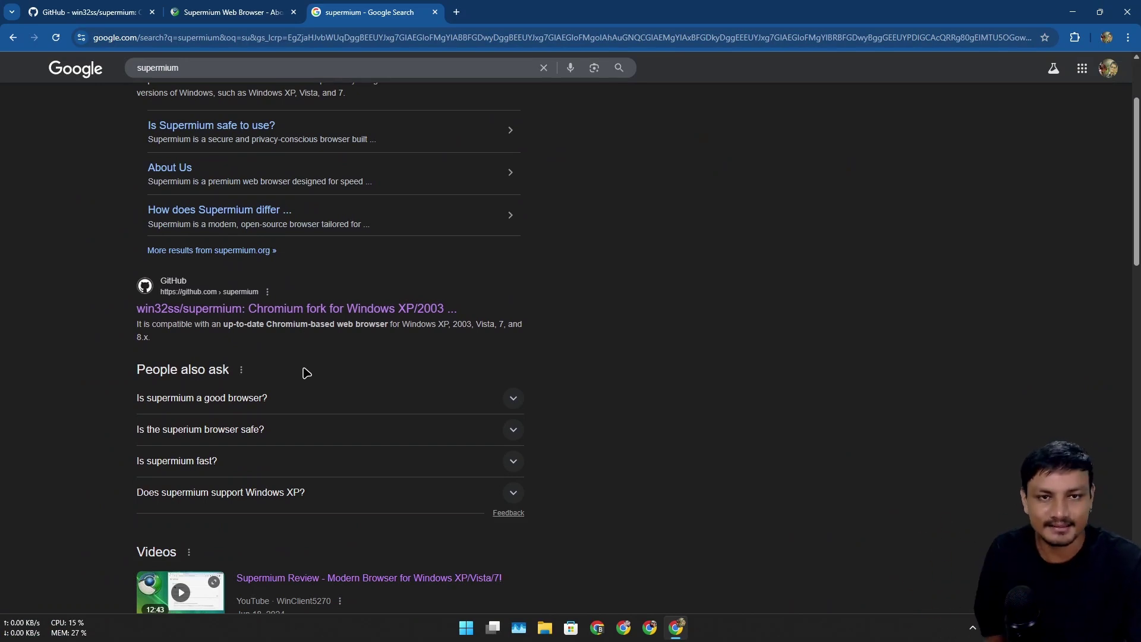
{"action": "scroll", "coordinate": [307, 373], "scroll_direction": "up", "scroll_amount": 2}
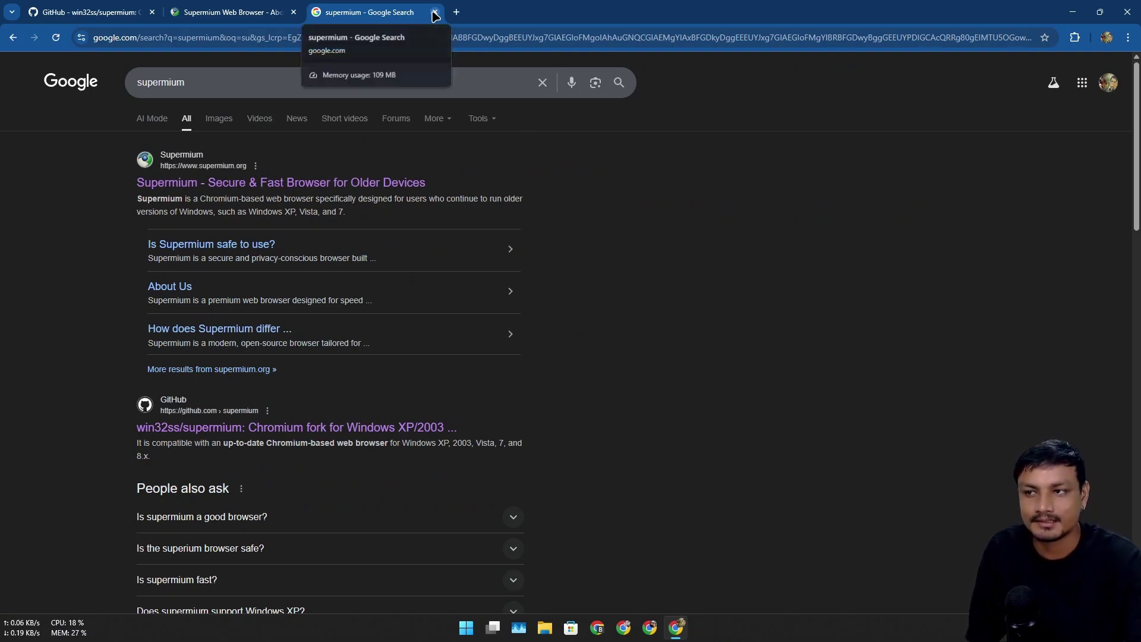
Close the Google search results and open the win32ss/supermium repository's releases list.
{"action": "left_click", "coordinate": [433, 12]}
{"action": "key", "text": "ctrl+shift+Tab"}
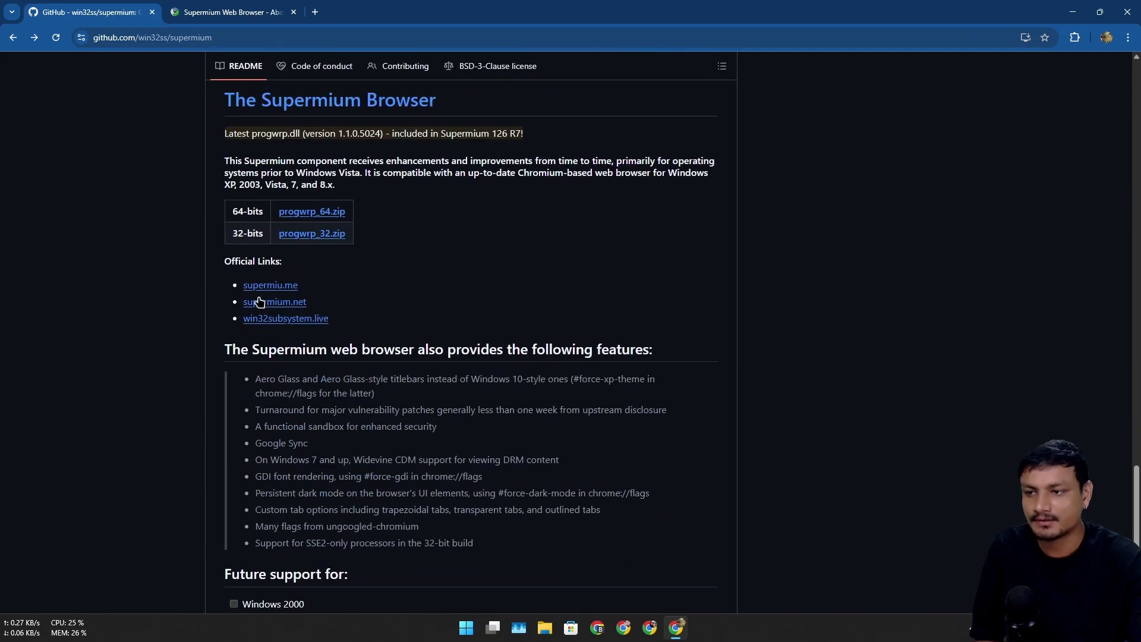
{"action": "scroll", "coordinate": [260, 301], "scroll_direction": "up", "scroll_amount": 20}
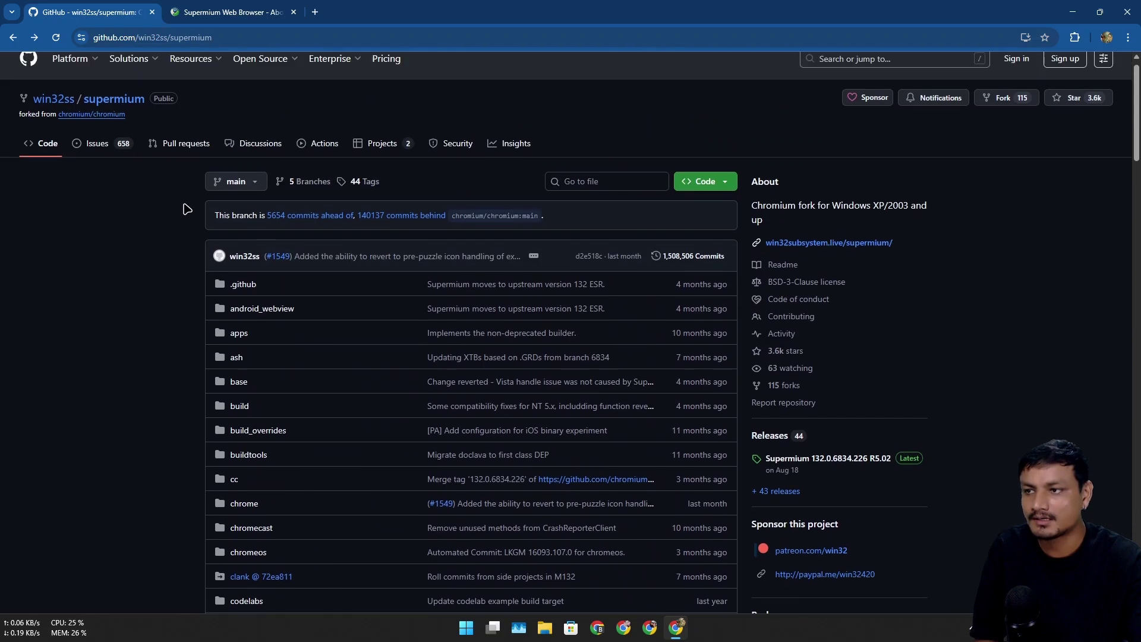
{"action": "scroll", "coordinate": [701, 232], "scroll_direction": "down", "scroll_amount": 3}
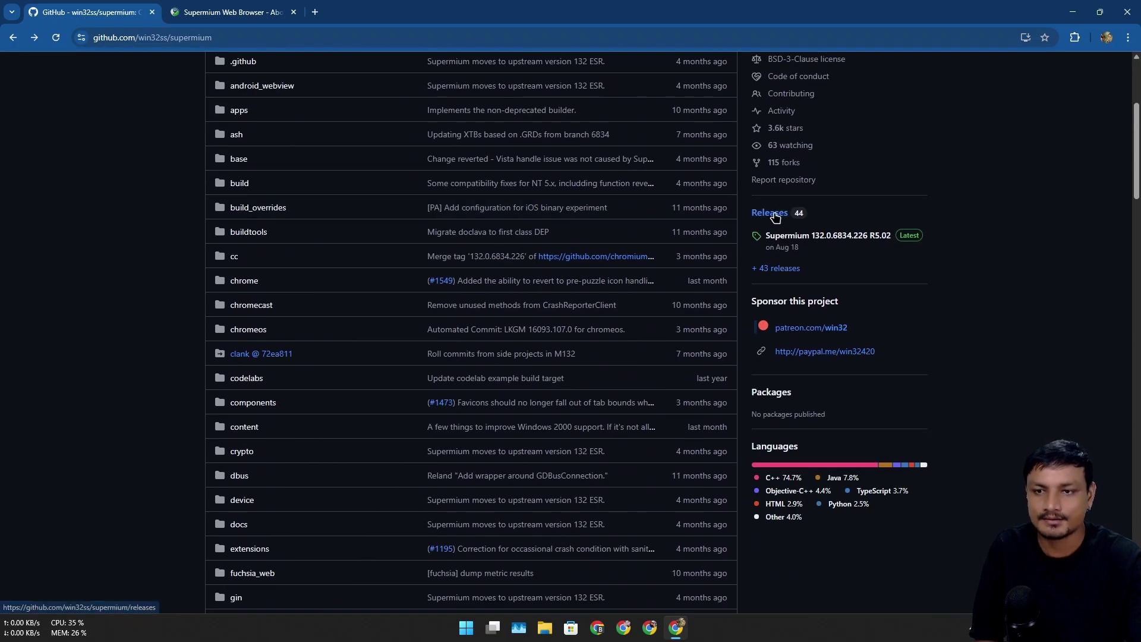
{"action": "left_click", "coordinate": [772, 215]}
{"action": "scroll", "coordinate": [416, 250], "scroll_direction": "down", "scroll_amount": 3}
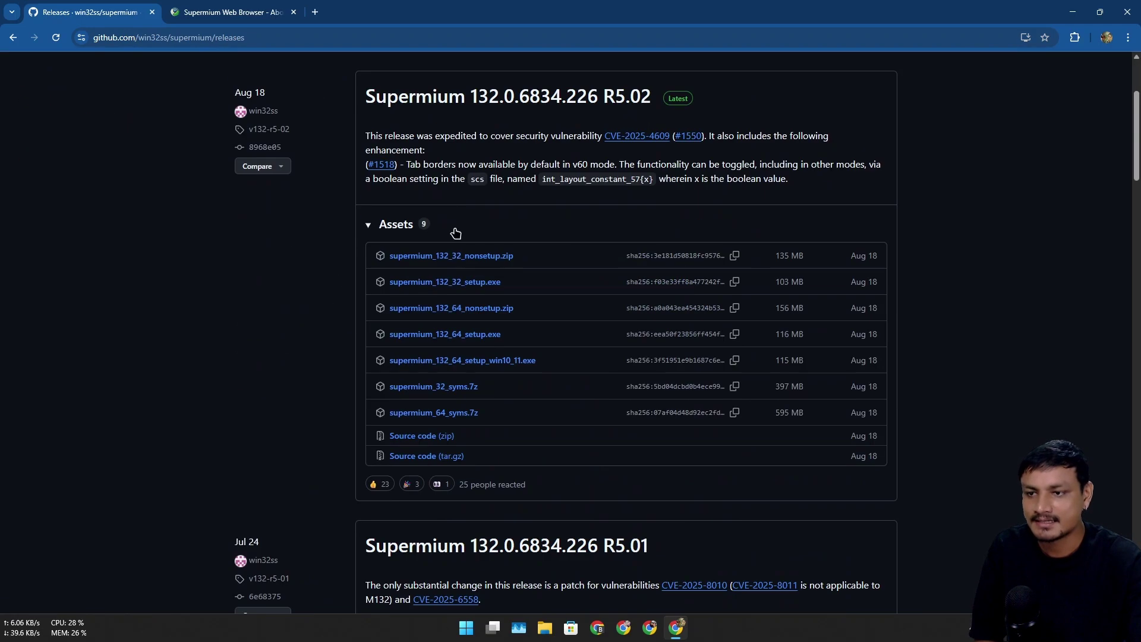
Switch to the win32subsystem.live Supermium homepage and view the R5.02 setup downloads and requirements.
{"action": "key", "text": "ctrl+Tab"}
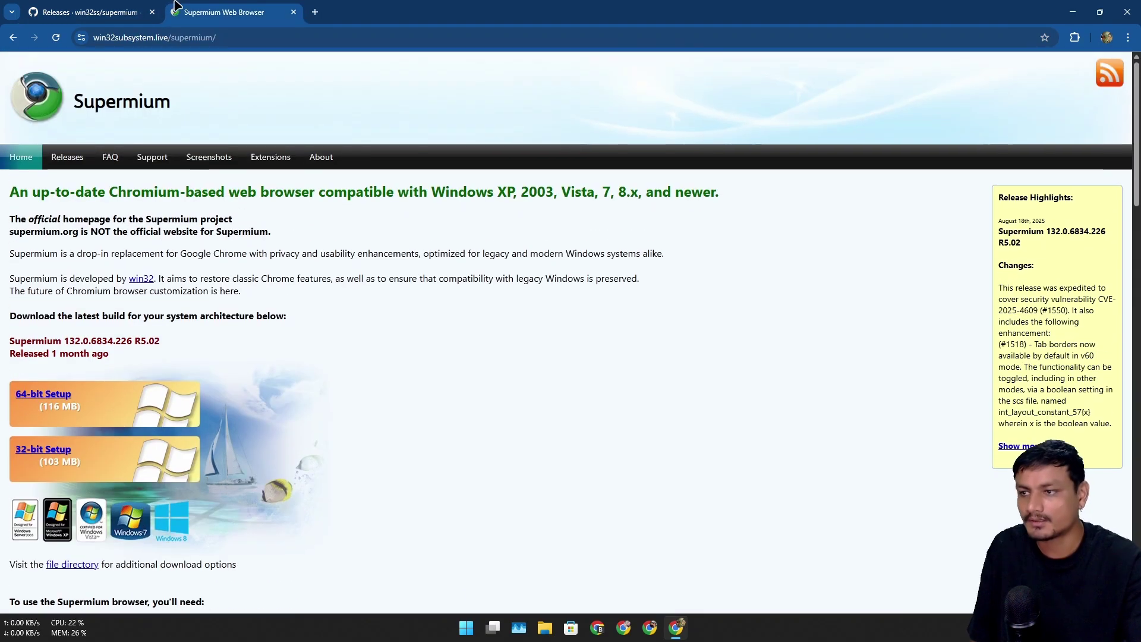
{"action": "scroll", "coordinate": [142, 206], "scroll_direction": "down", "scroll_amount": 1}
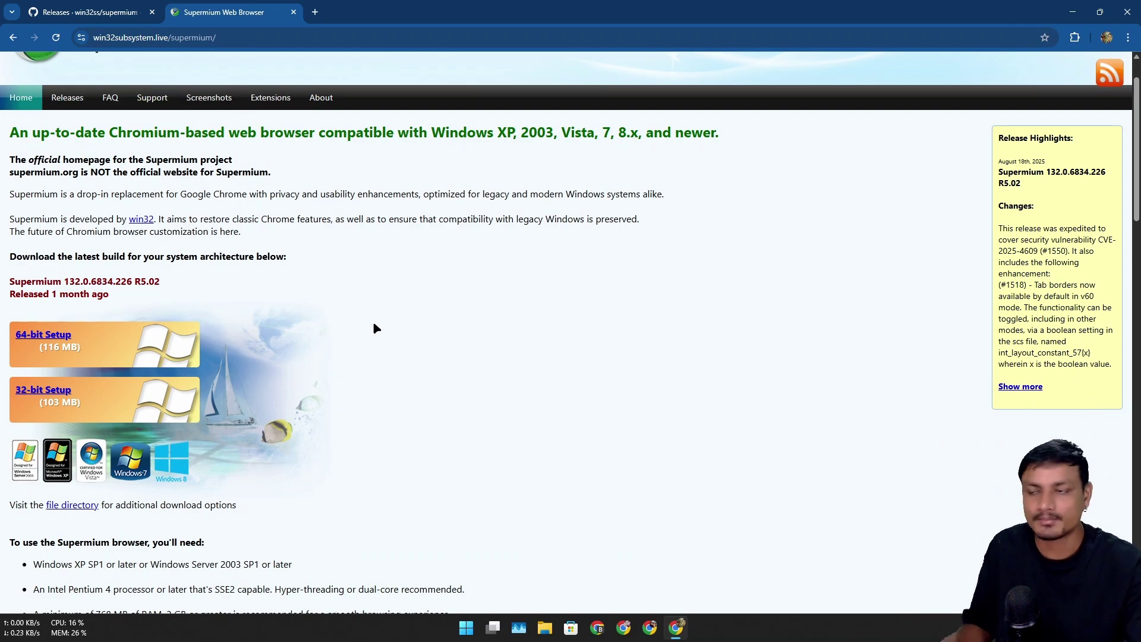
{"action": "scroll", "coordinate": [125, 339], "scroll_direction": "up", "scroll_amount": 1}
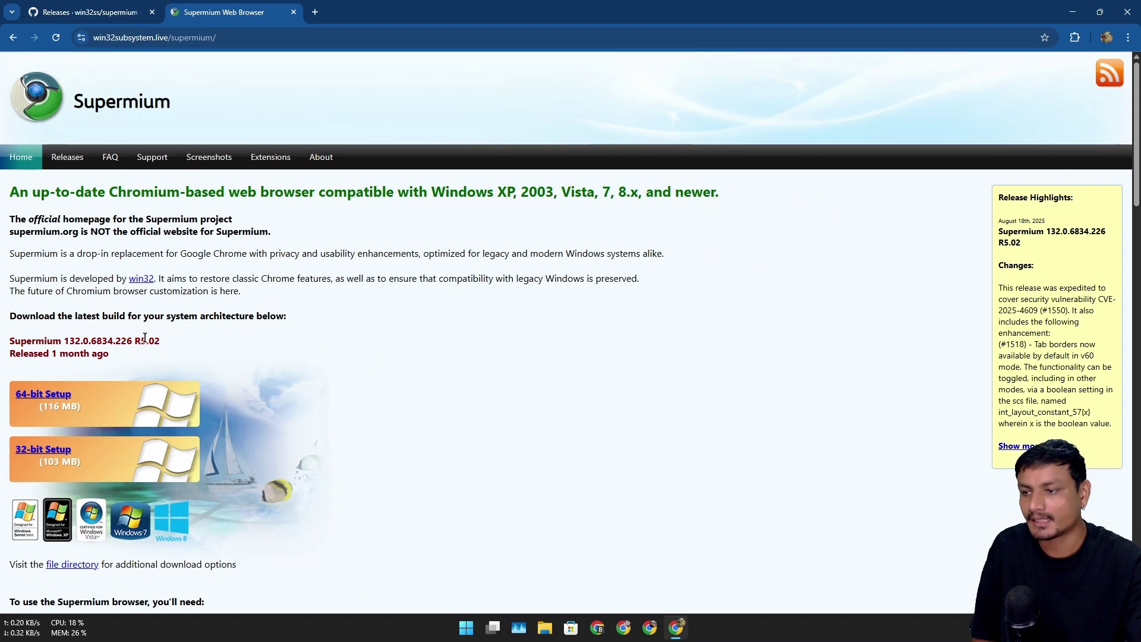
{"action": "scroll", "coordinate": [106, 364], "scroll_direction": "down", "scroll_amount": 2}
{"action": "scroll", "coordinate": [444, 356], "scroll_direction": "up", "scroll_amount": 2}
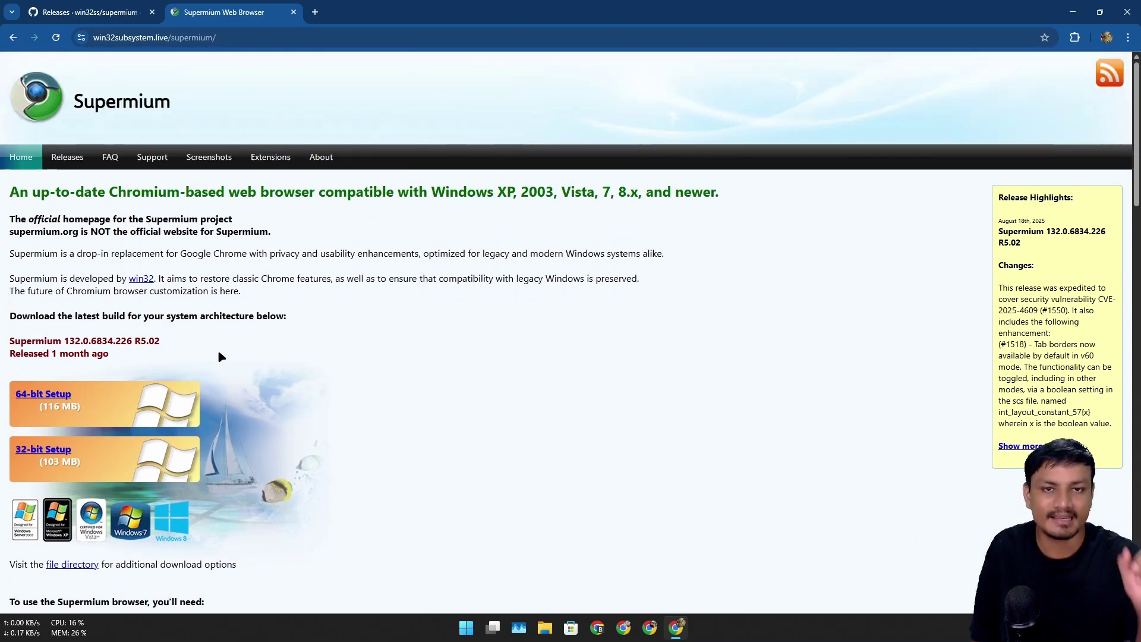
Review Supermium's system requirements, highlighting the processor line, then return to the top of the homepage.
{"action": "scroll", "coordinate": [202, 325], "scroll_direction": "down", "scroll_amount": 1}
{"action": "scroll", "coordinate": [202, 329], "scroll_direction": "down", "scroll_amount": 3}
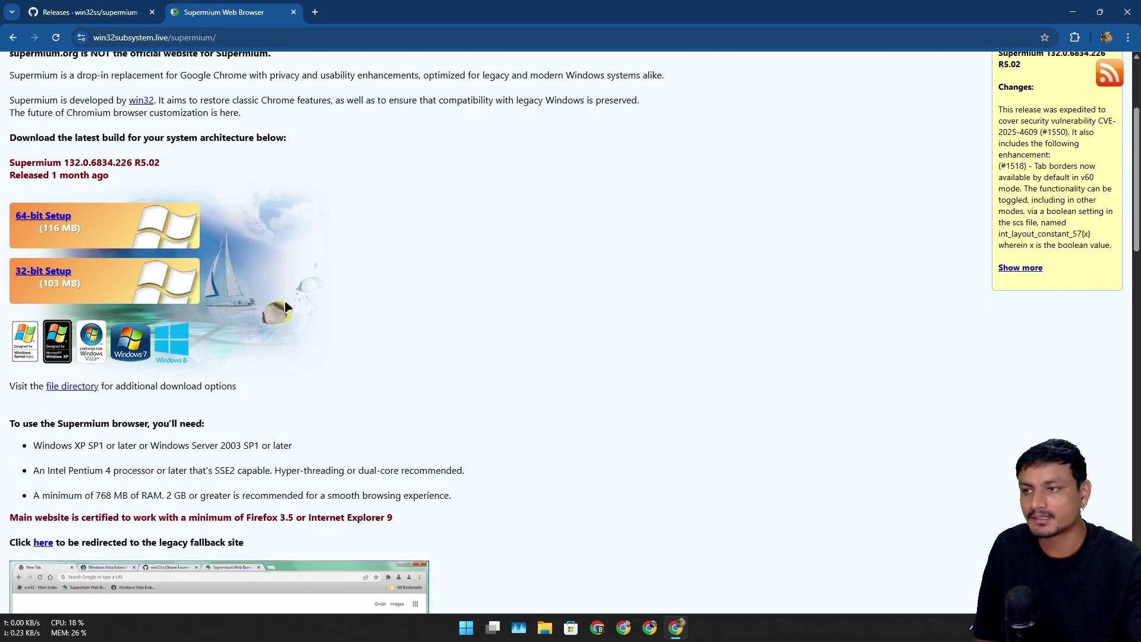
{"action": "scroll", "coordinate": [95, 208], "scroll_direction": "down", "scroll_amount": 3}
{"action": "scroll", "coordinate": [202, 205], "scroll_direction": "up", "scroll_amount": 6}
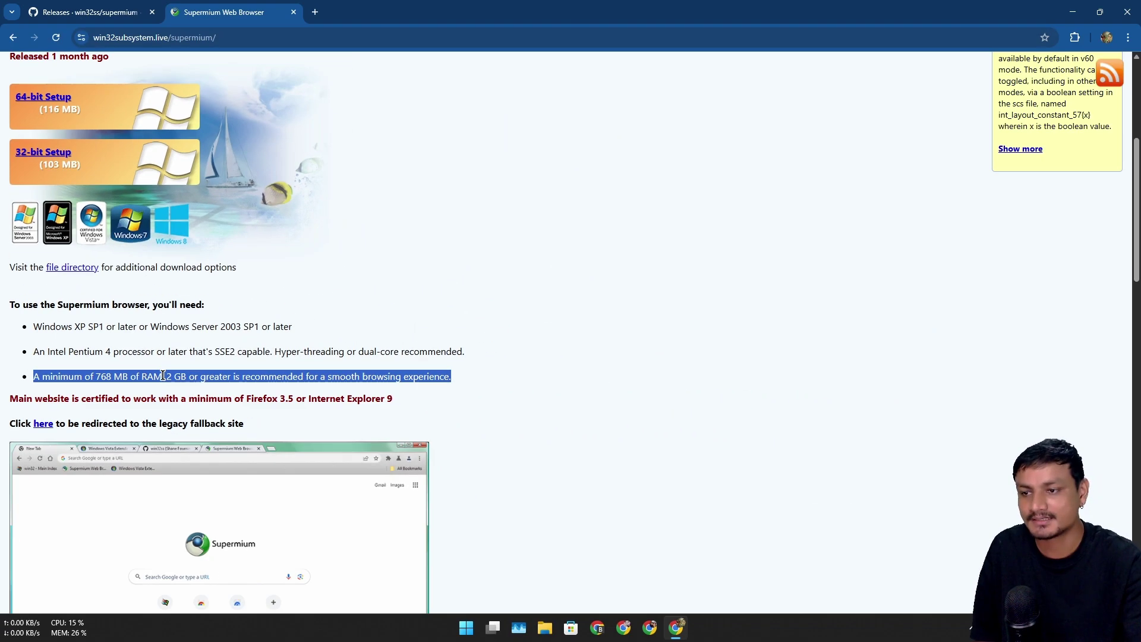
{"action": "left_click_drag", "start_coordinate": [67, 325], "coordinate": [350, 325]}
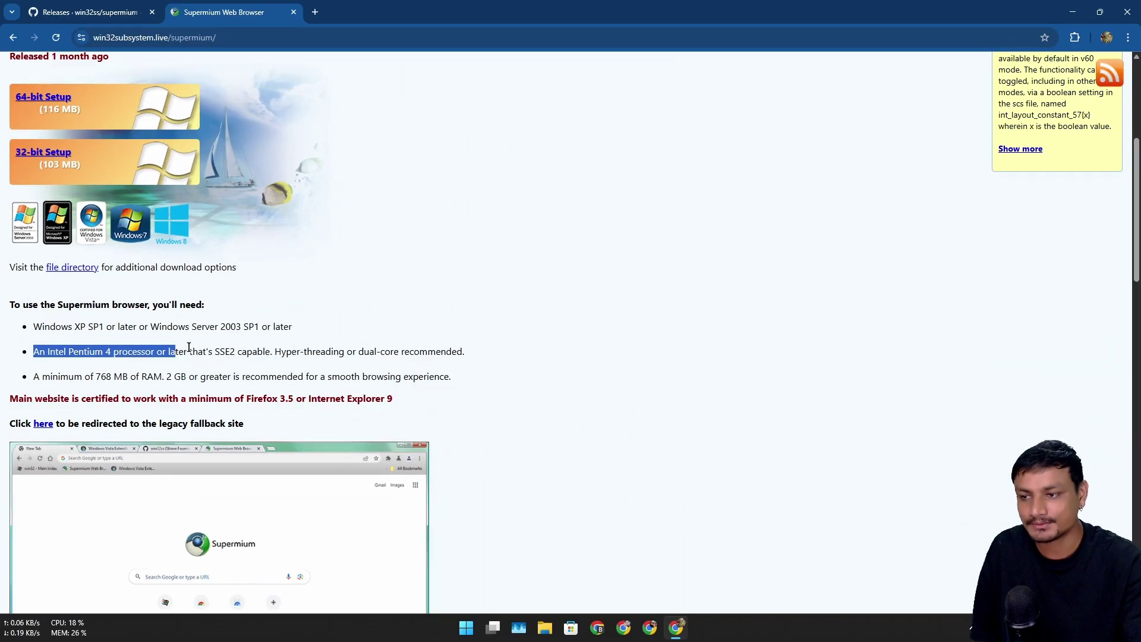
{"action": "scroll", "coordinate": [330, 130], "scroll_direction": "down", "scroll_amount": 5}
{"action": "scroll", "coordinate": [319, 131], "scroll_direction": "up", "scroll_amount": 7}
{"action": "scroll", "coordinate": [238, 333], "scroll_direction": "up", "scroll_amount": 3}
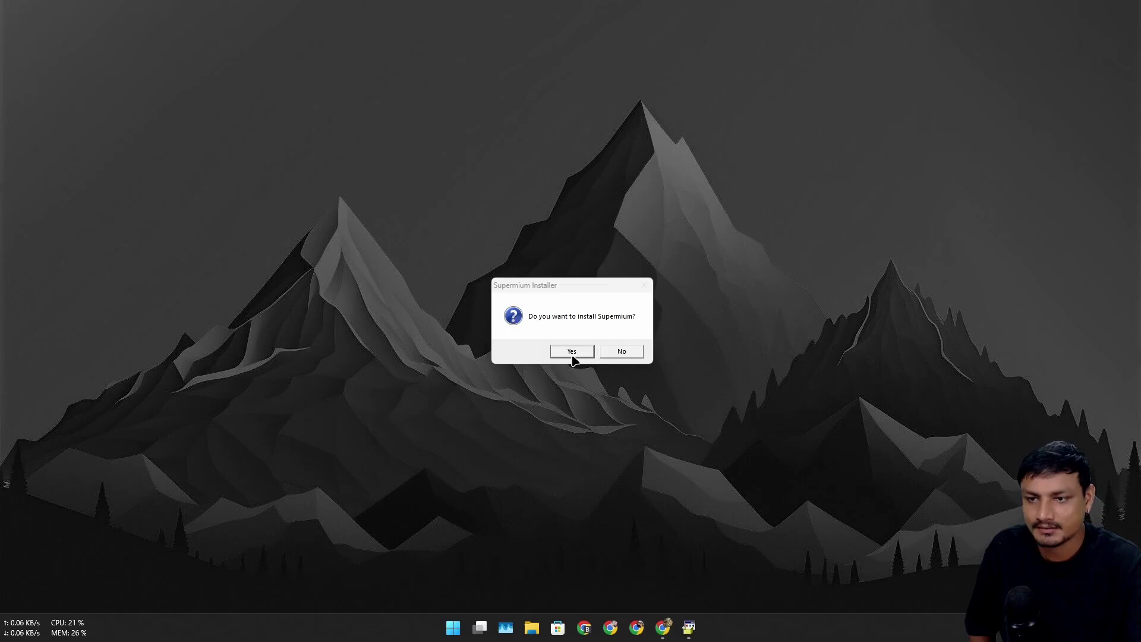
Install Supermium for all users to D:\Program Files\Supermium with shortcuts created.
{"action": "left_click", "coordinate": [571, 352]}
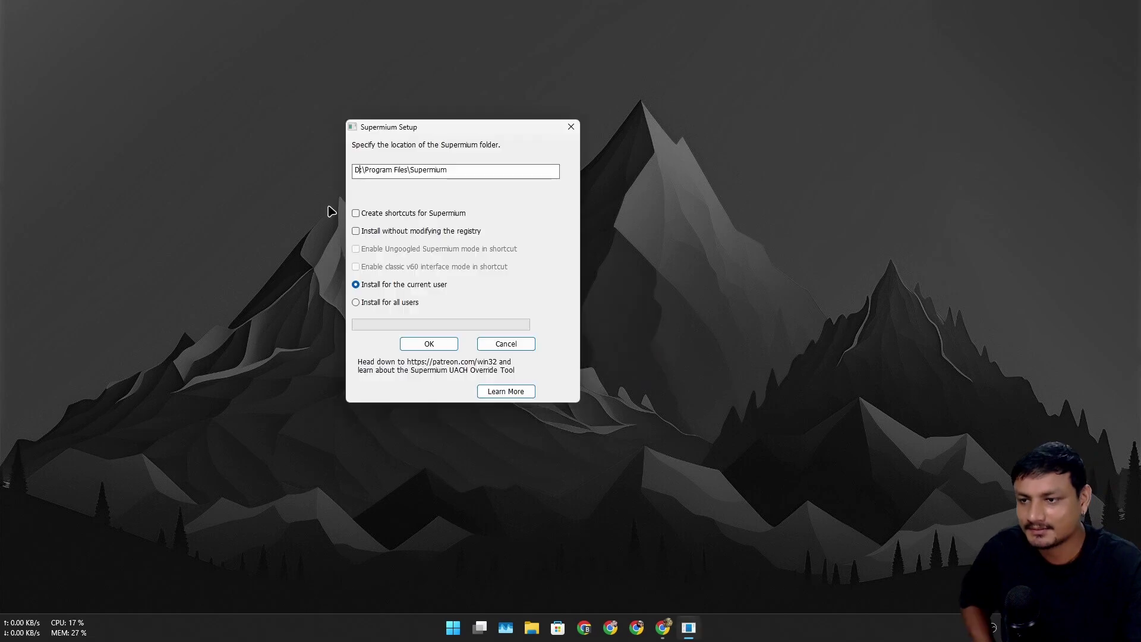
{"action": "left_click", "coordinate": [394, 214]}
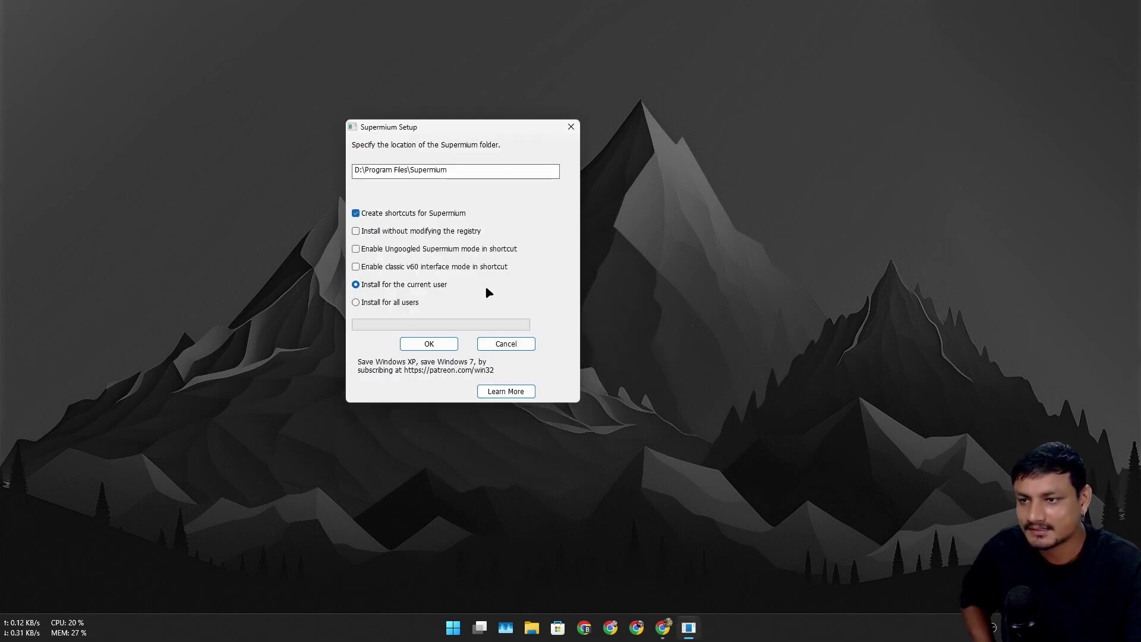
{"action": "left_click", "coordinate": [356, 303]}
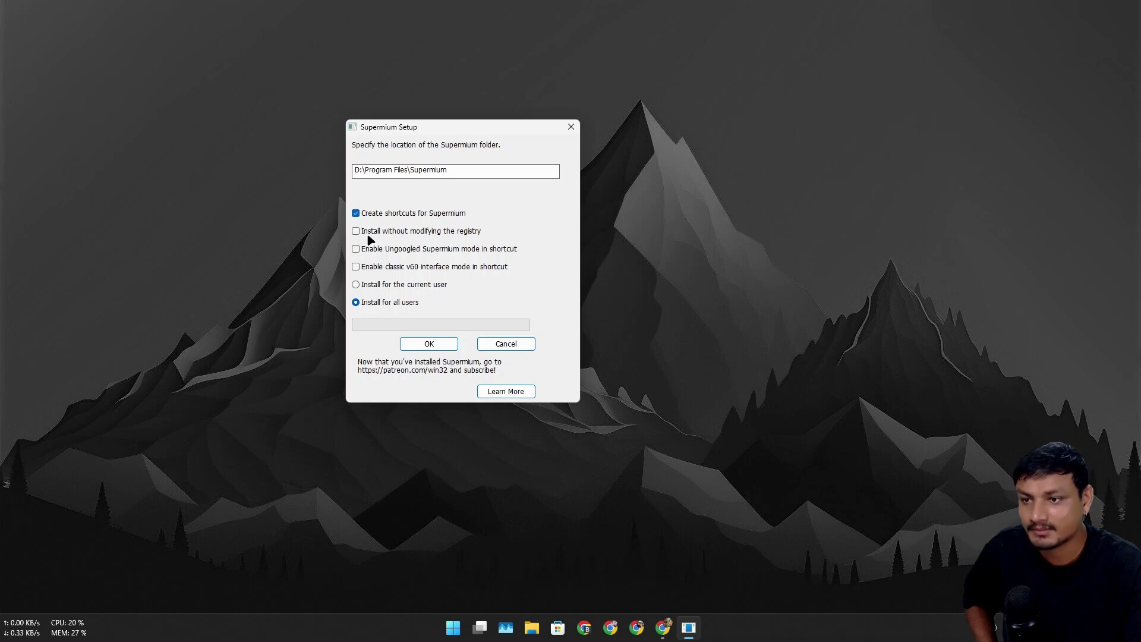
{"action": "left_click", "coordinate": [428, 344]}
{"action": "key", "text": "Return"}
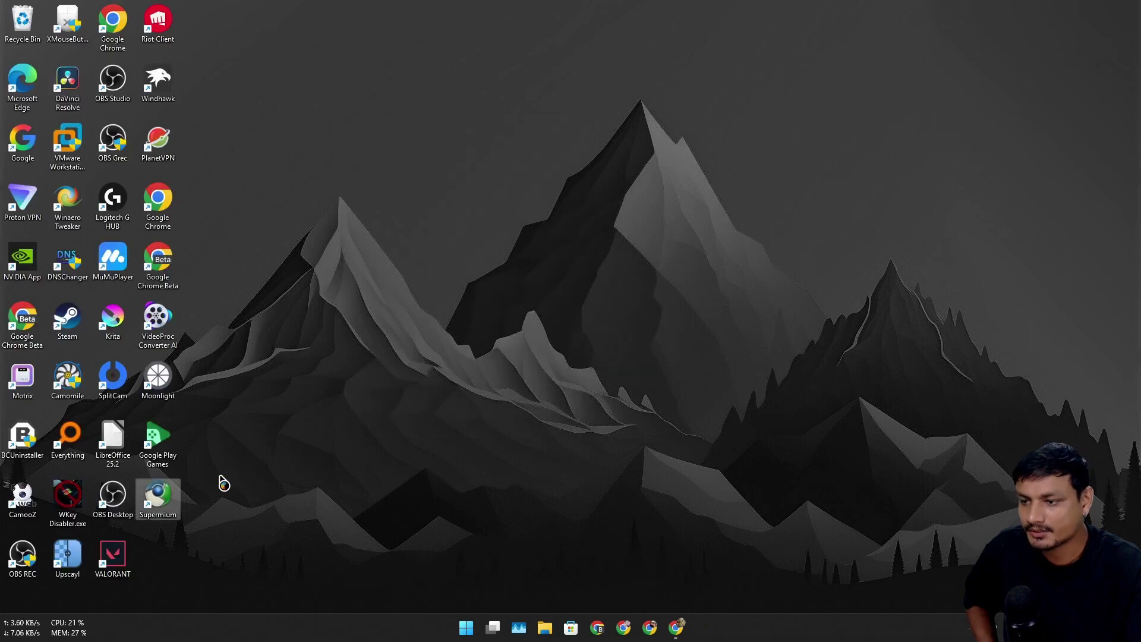
Hide the desktop icons.
{"action": "right_click", "coordinate": [672, 160]}
{"action": "mouse_move", "coordinate": [721, 172]}
{"action": "left_click", "coordinate": [889, 253]}
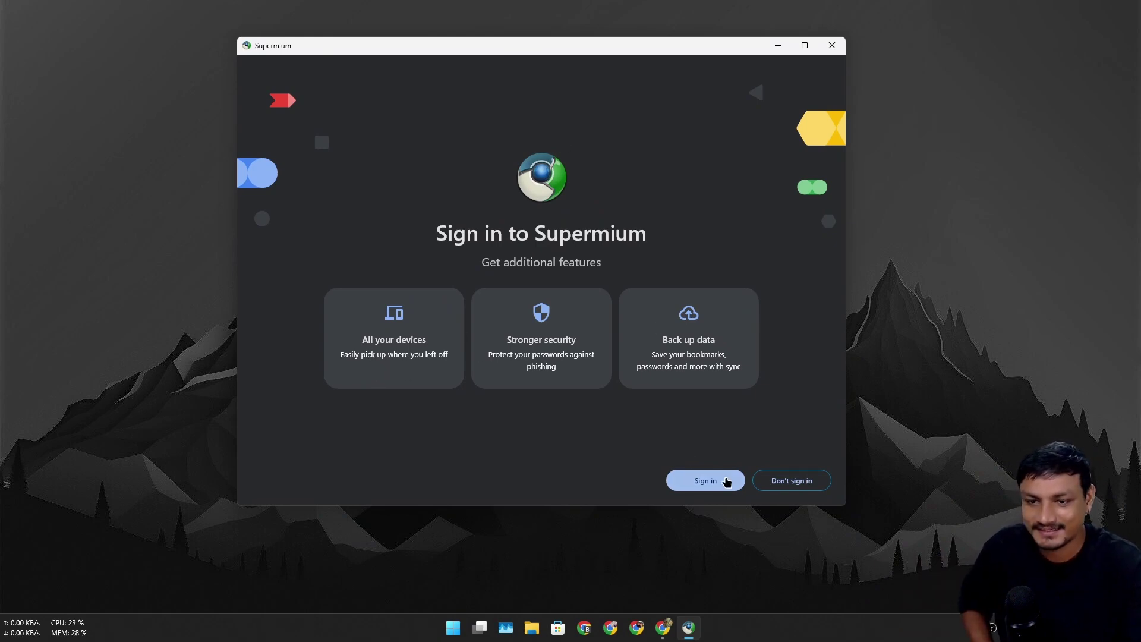
Skip Supermium's sign-in and default-browser prompts, then maximize and restore its New Tab window.
{"action": "left_click", "coordinate": [782, 486]}
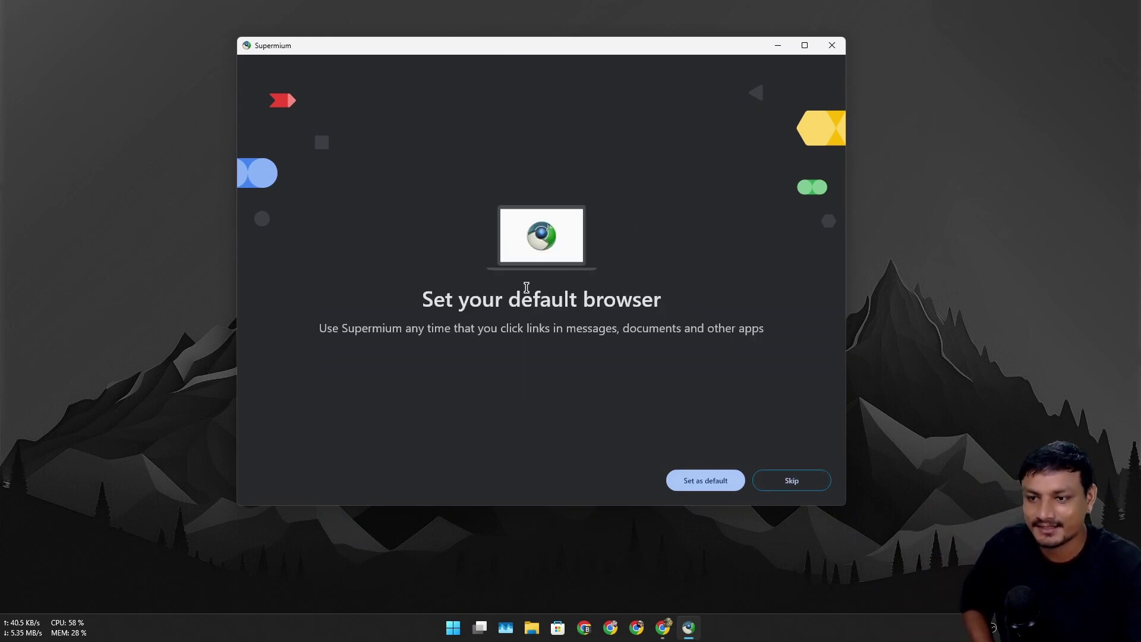
{"action": "left_click", "coordinate": [790, 481]}
{"action": "left_click_drag", "start_coordinate": [318, 21], "coordinate": [725, 128]}
{"action": "double_click", "coordinate": [725, 128]}
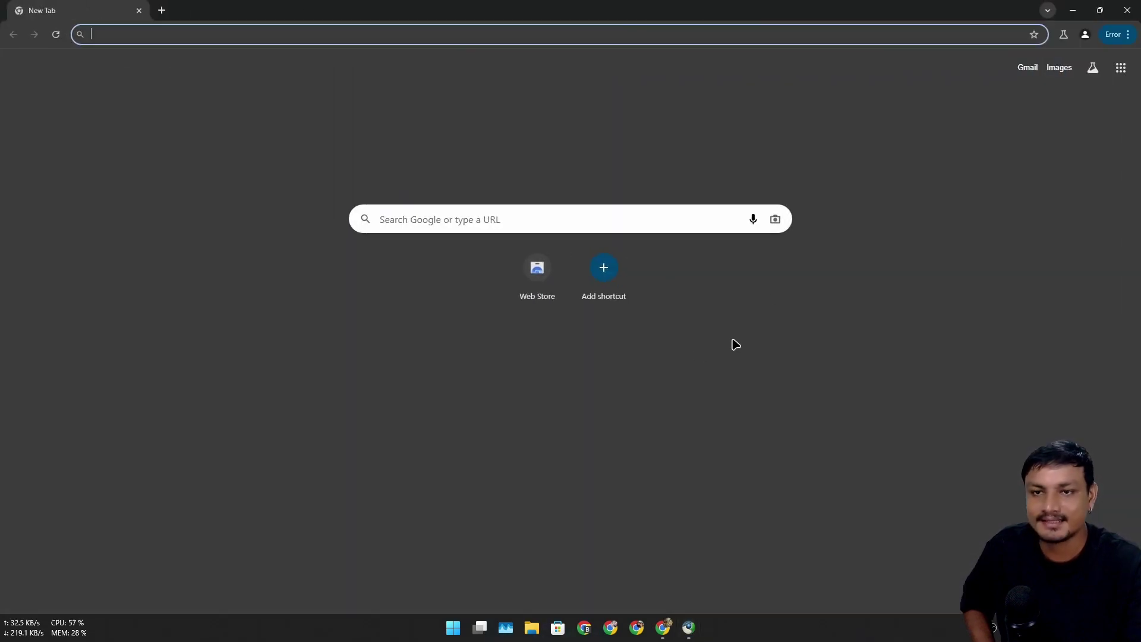
{"action": "left_click_drag", "start_coordinate": [572, 6], "coordinate": [508, 81]}
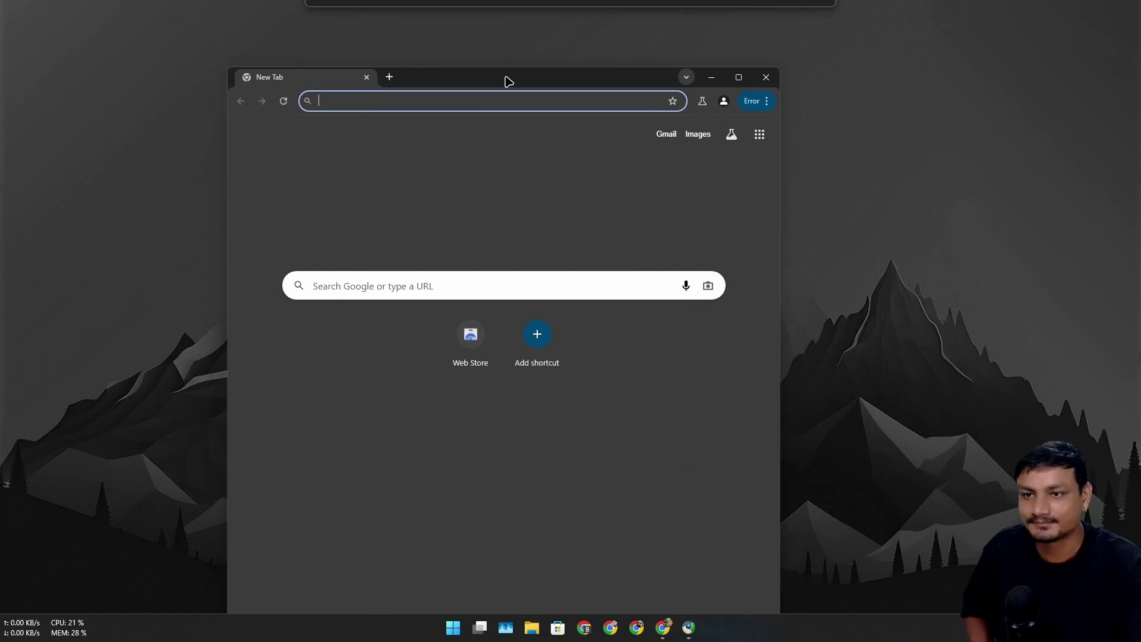
Bring Chrome forward, restore it, and snap the Chrome and Supermium windows side by side.
{"action": "left_click", "coordinate": [663, 627]}
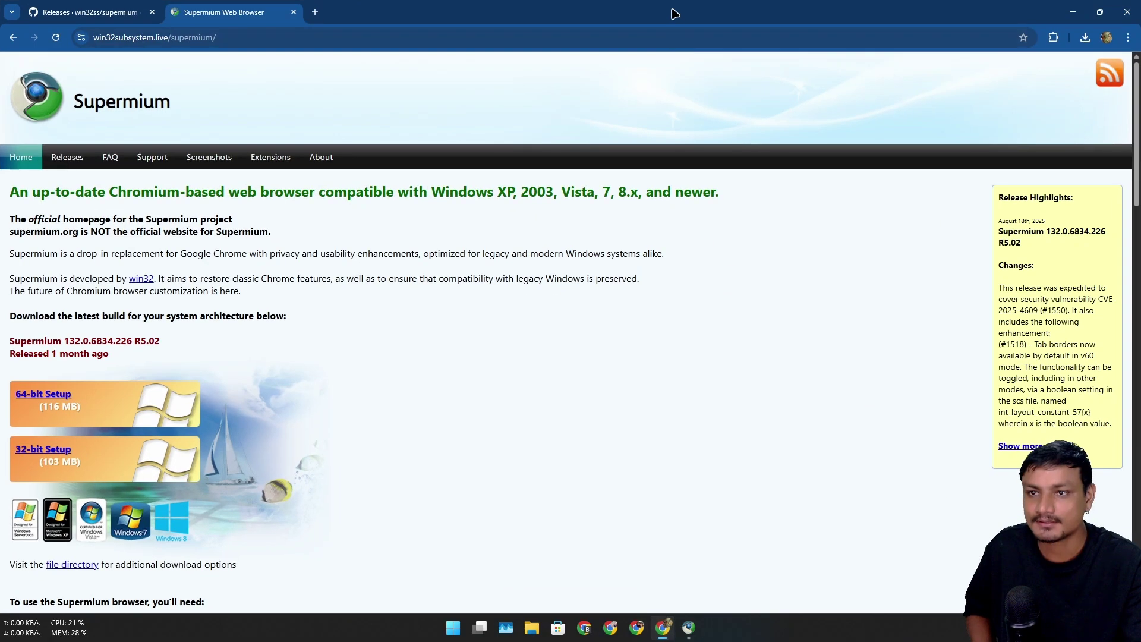
{"action": "left_click_drag", "start_coordinate": [670, 13], "coordinate": [505, 104]}
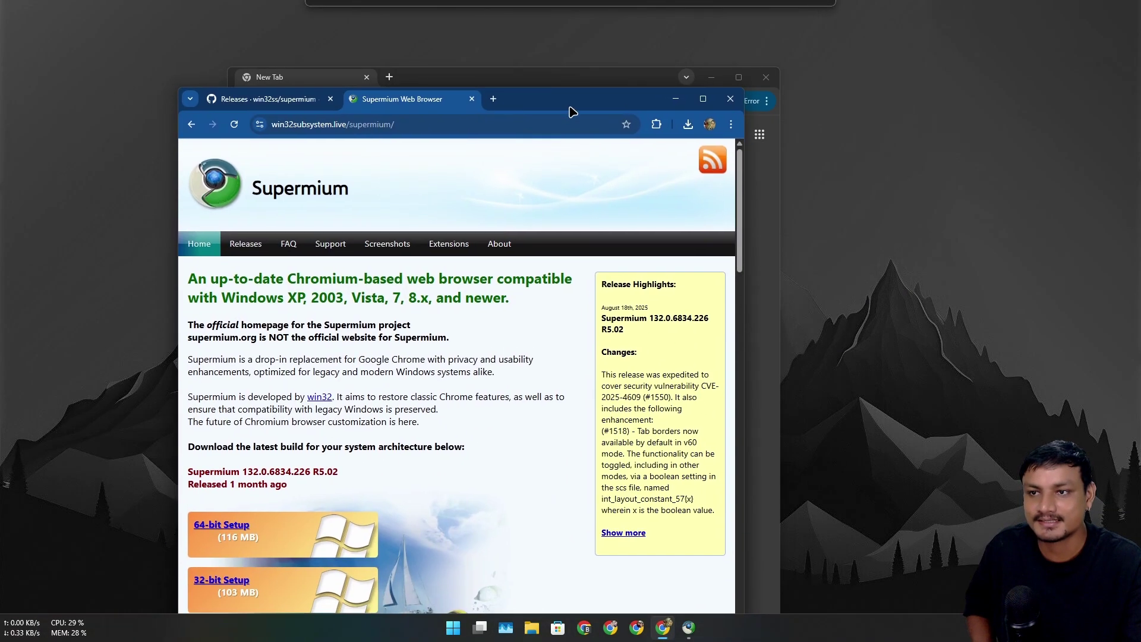
{"action": "left_click", "coordinate": [675, 99]}
{"action": "left_click_drag", "start_coordinate": [576, 87], "coordinate": [644, 135]}
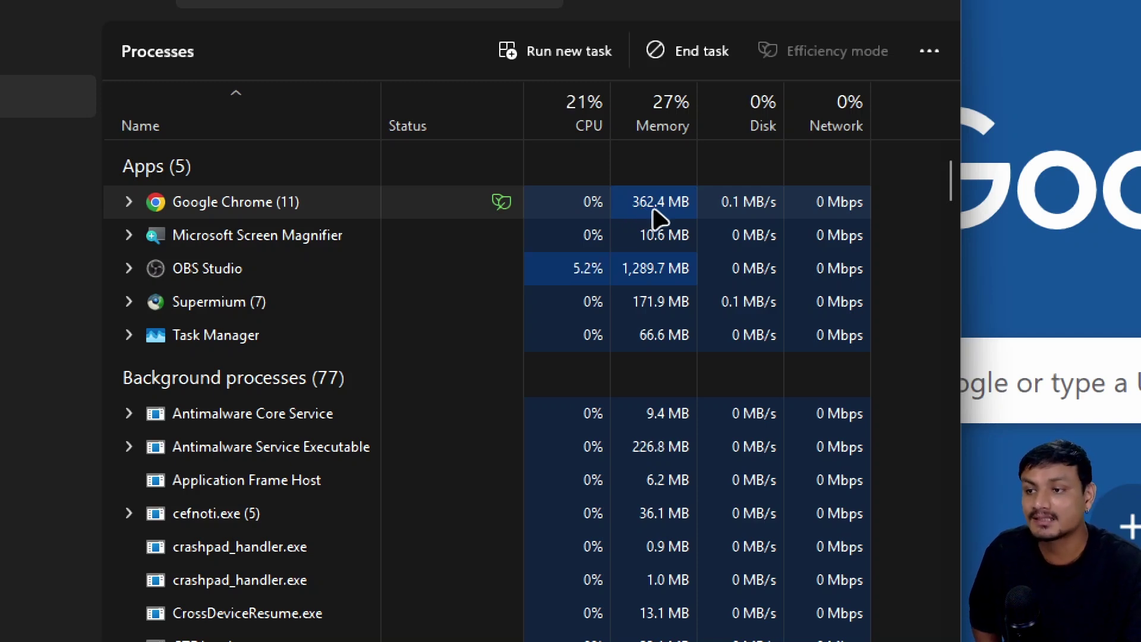
Compare memory use in Task Manager: Supermium 171.6 MB versus Chrome 360.7 MB.
{"action": "key", "text": "super+Escape"}
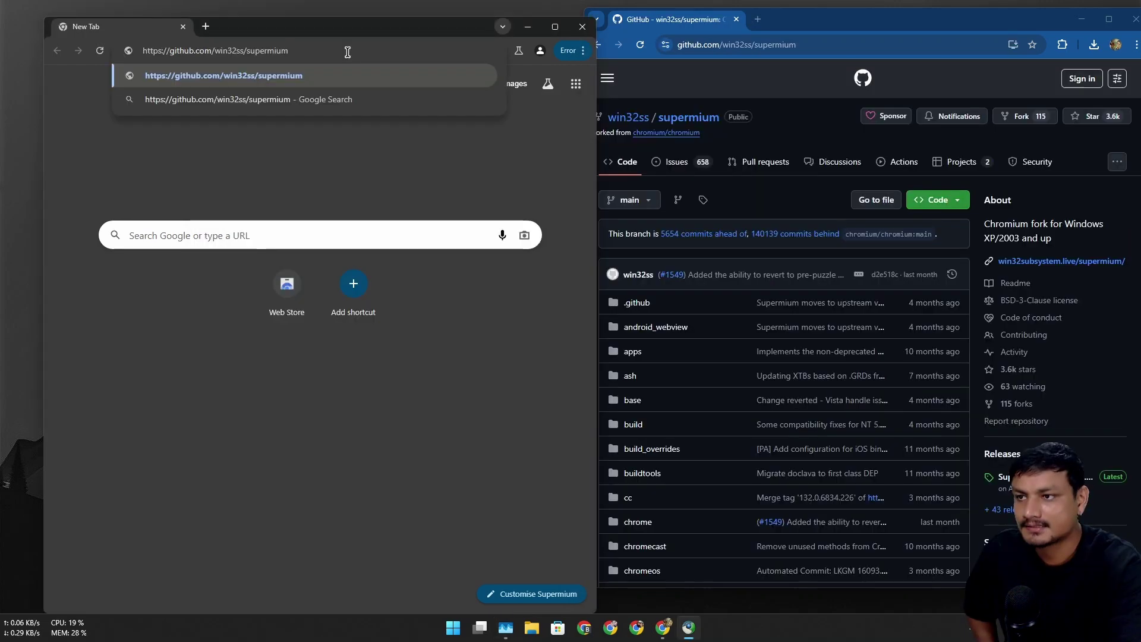
Load the win32ss/supermium GitHub page, visit the official site from the README, and go back.
{"action": "key", "text": "Return"}
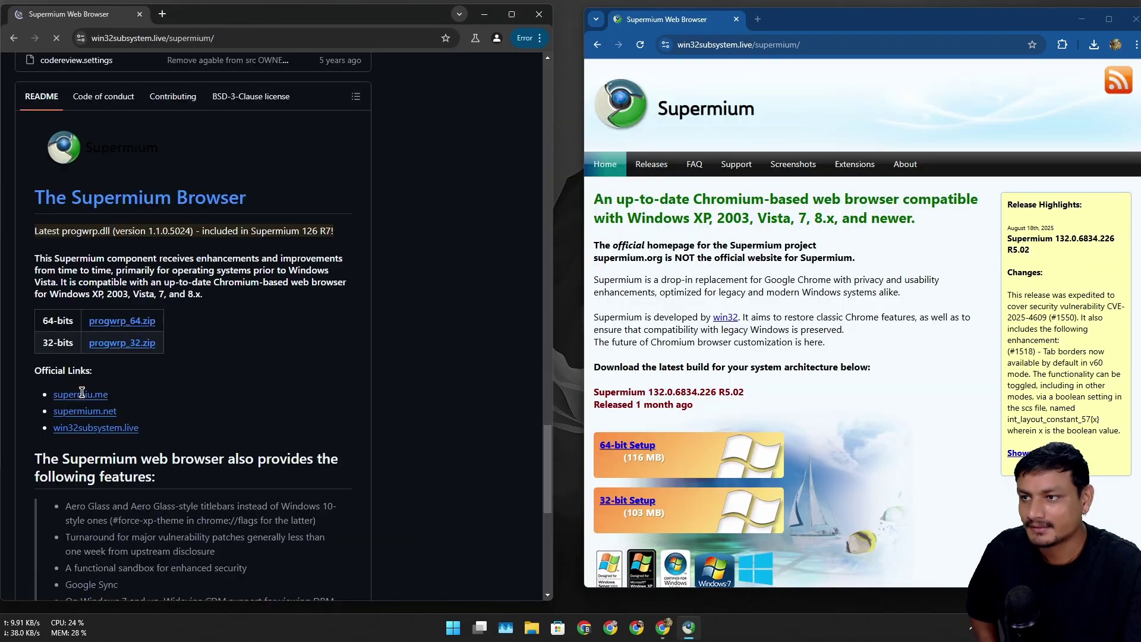
{"action": "left_click", "coordinate": [83, 394]}
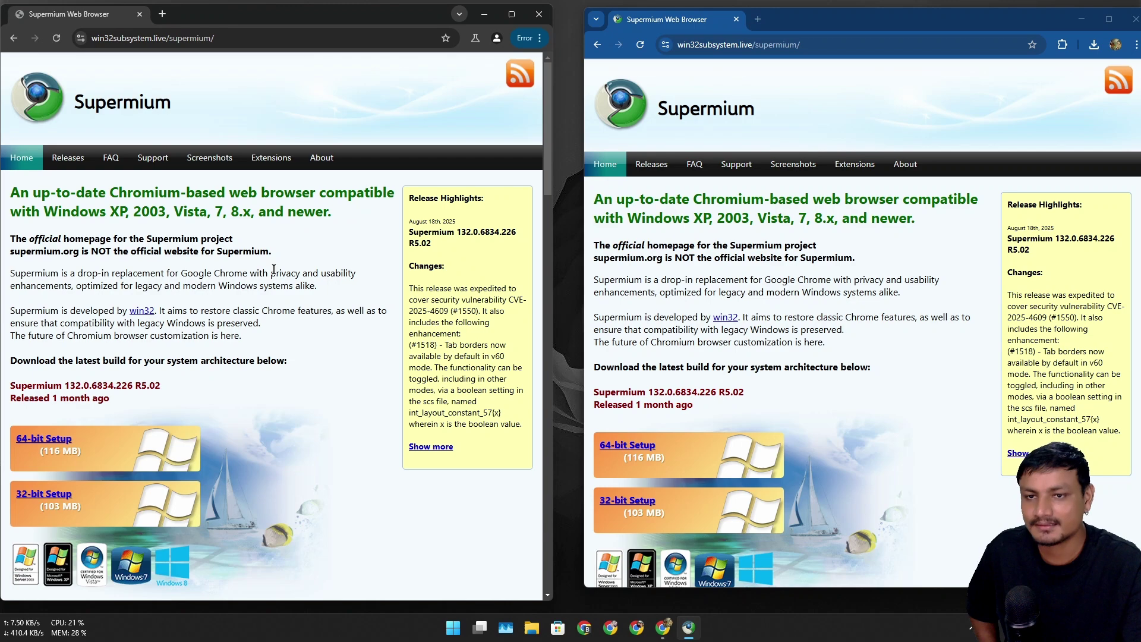
{"action": "scroll", "coordinate": [364, 254], "scroll_direction": "down", "scroll_amount": 12}
{"action": "scroll", "coordinate": [334, 265], "scroll_direction": "up", "scroll_amount": 12}
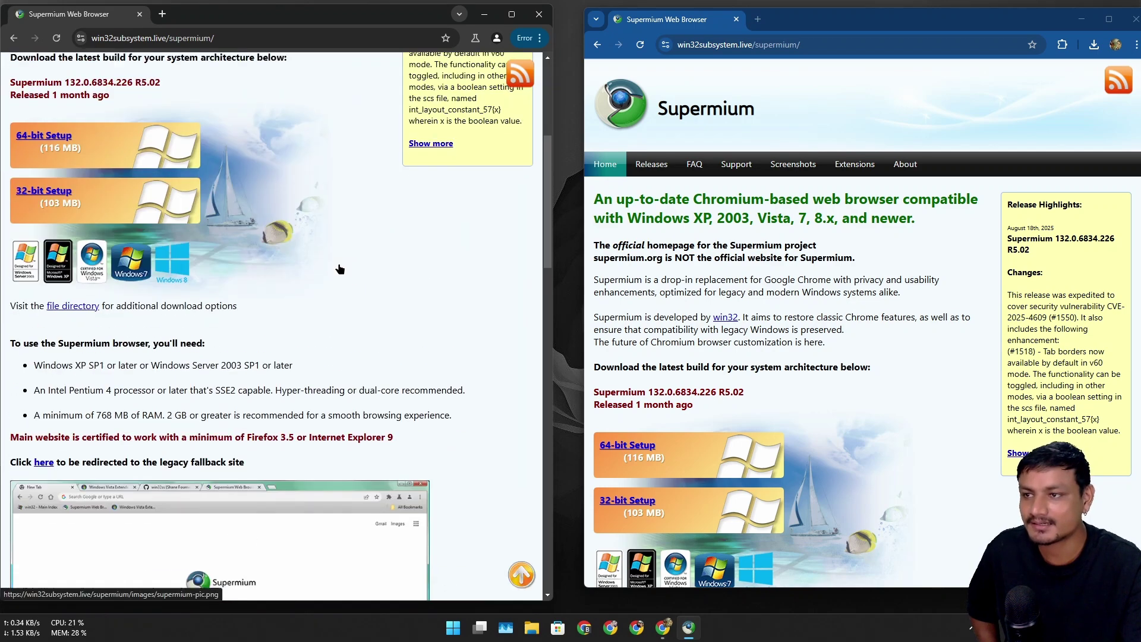
{"action": "left_click", "coordinate": [14, 37]}
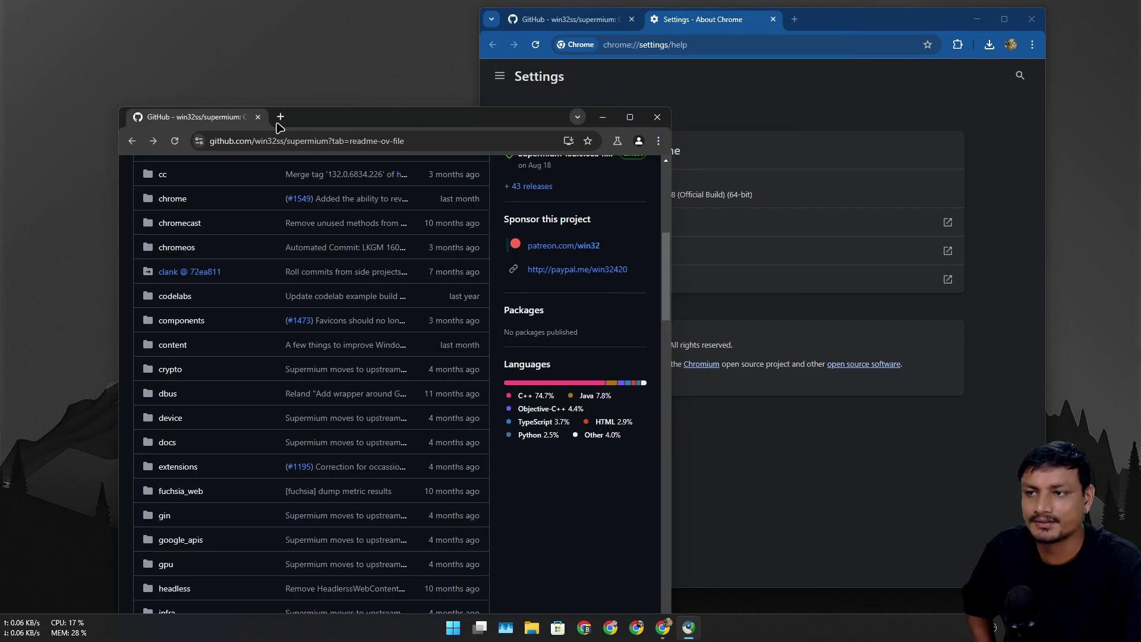
Open a new Supermium tab, close the GitHub tab and the Chrome window, and maximize Supermium.
{"action": "left_click", "coordinate": [280, 116]}
{"action": "left_click", "coordinate": [257, 117]}
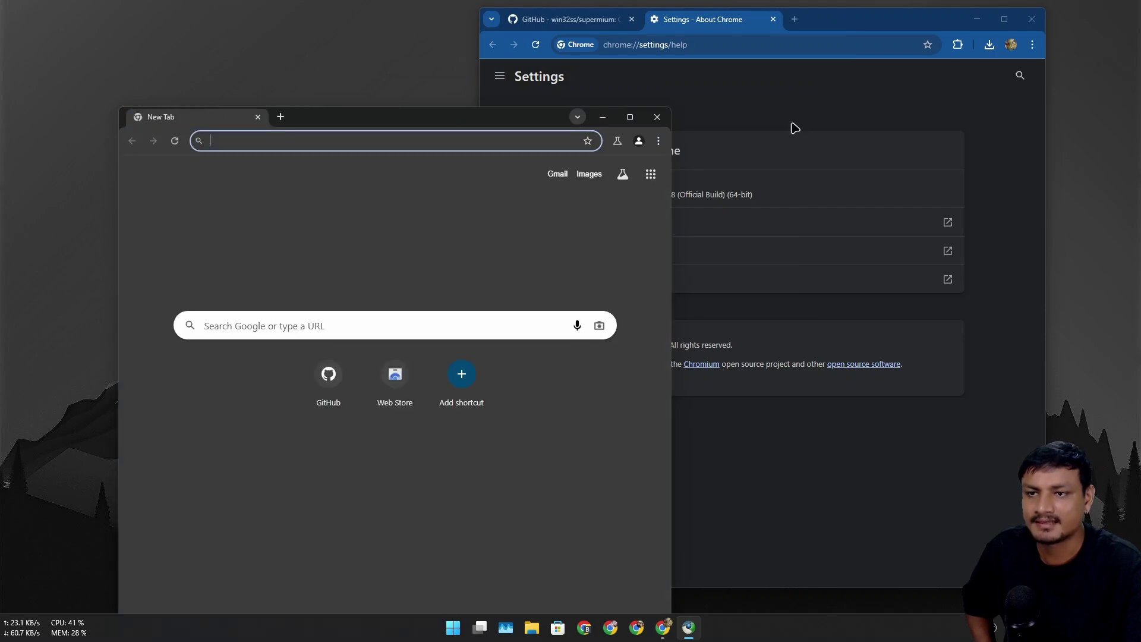
{"action": "left_click", "coordinate": [1032, 22]}
{"action": "left_click_drag", "start_coordinate": [418, 124], "coordinate": [537, 3]}
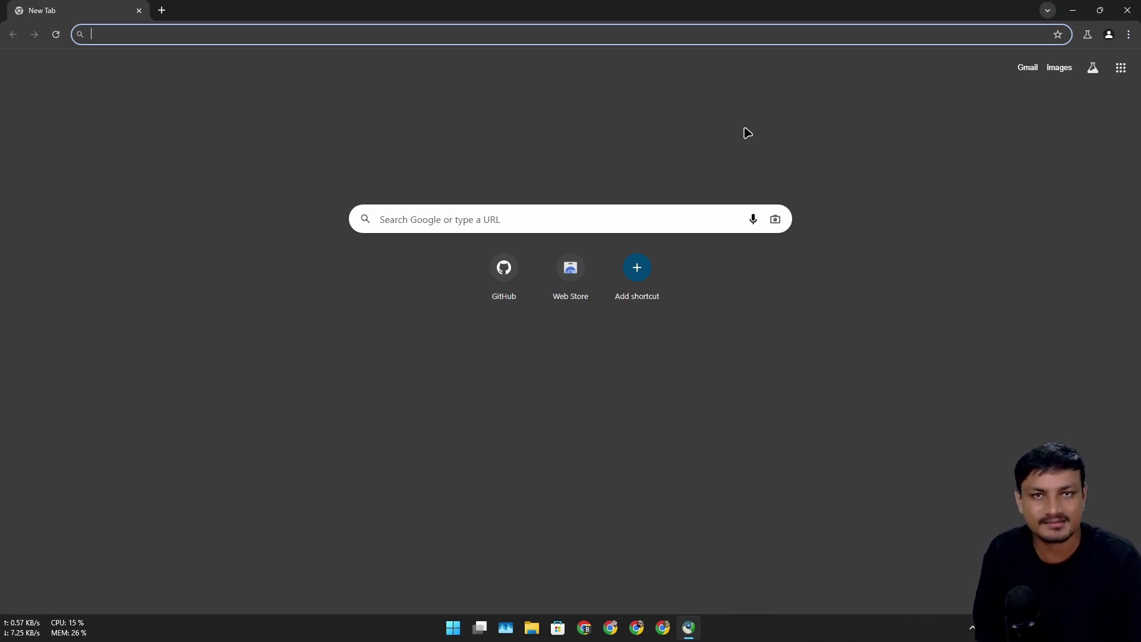
Shrink and reposition the Supermium window, close the default-browser notice, and select the requirements list.
{"action": "left_click_drag", "start_coordinate": [659, 9], "coordinate": [582, 72]}
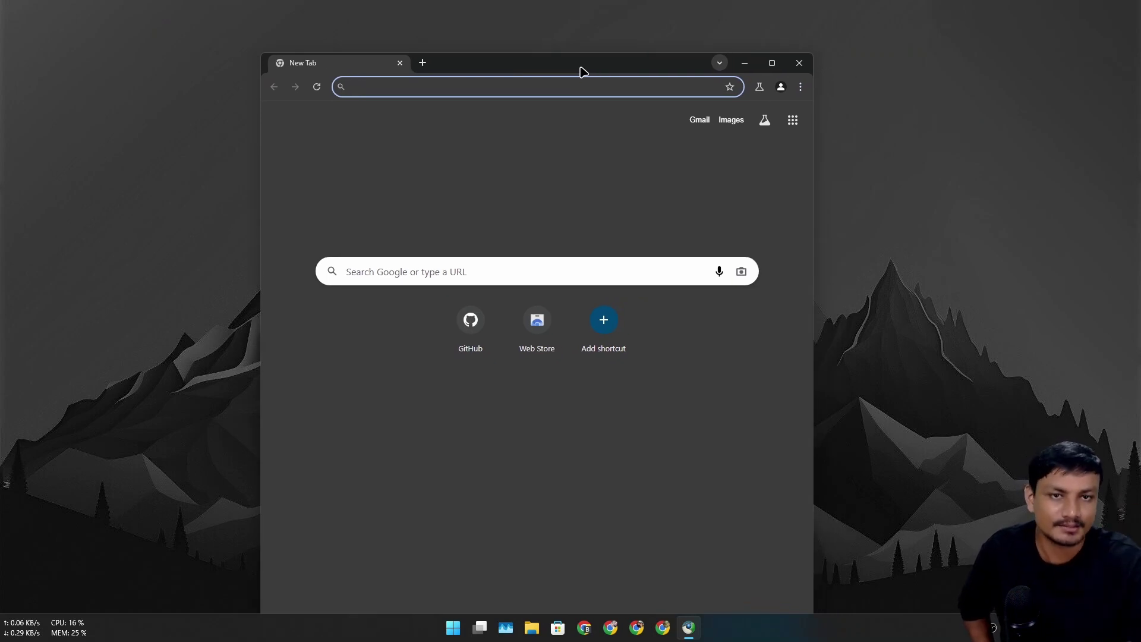
{"action": "left_click_drag", "start_coordinate": [571, 69], "coordinate": [613, 96]}
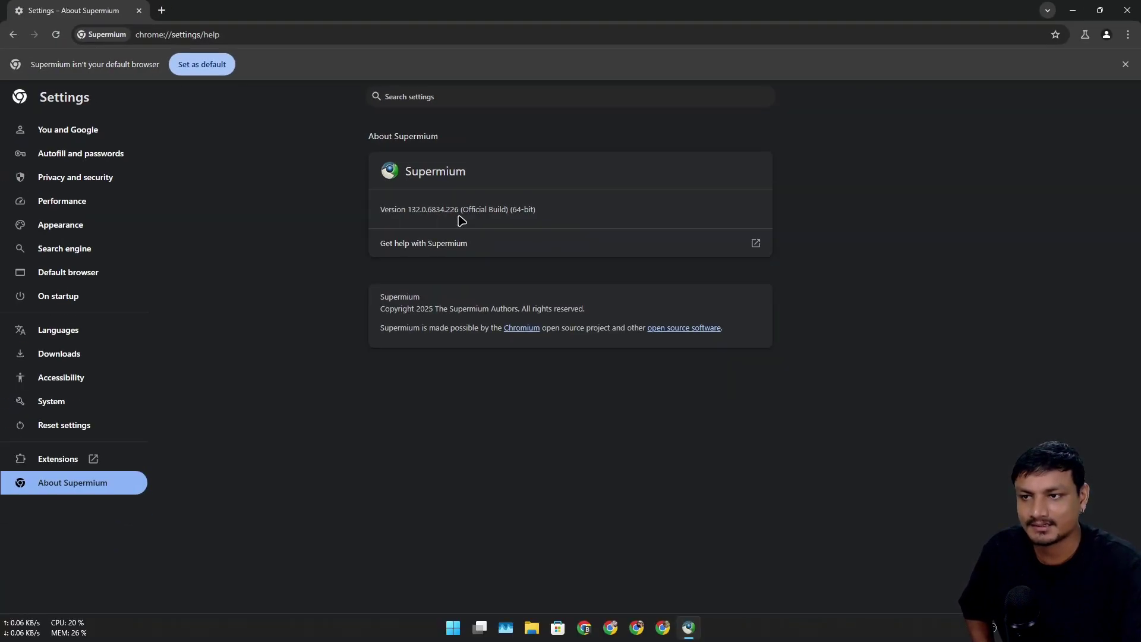
{"action": "left_click", "coordinate": [1125, 64]}
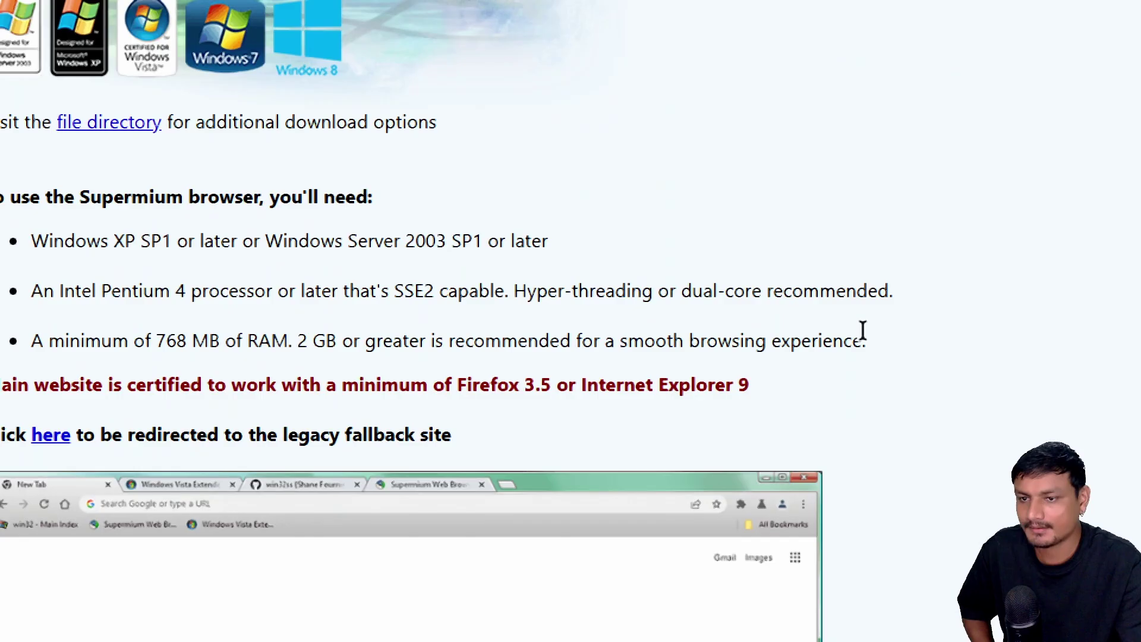
{"action": "left_click_drag", "start_coordinate": [861, 331], "coordinate": [957, 343]}
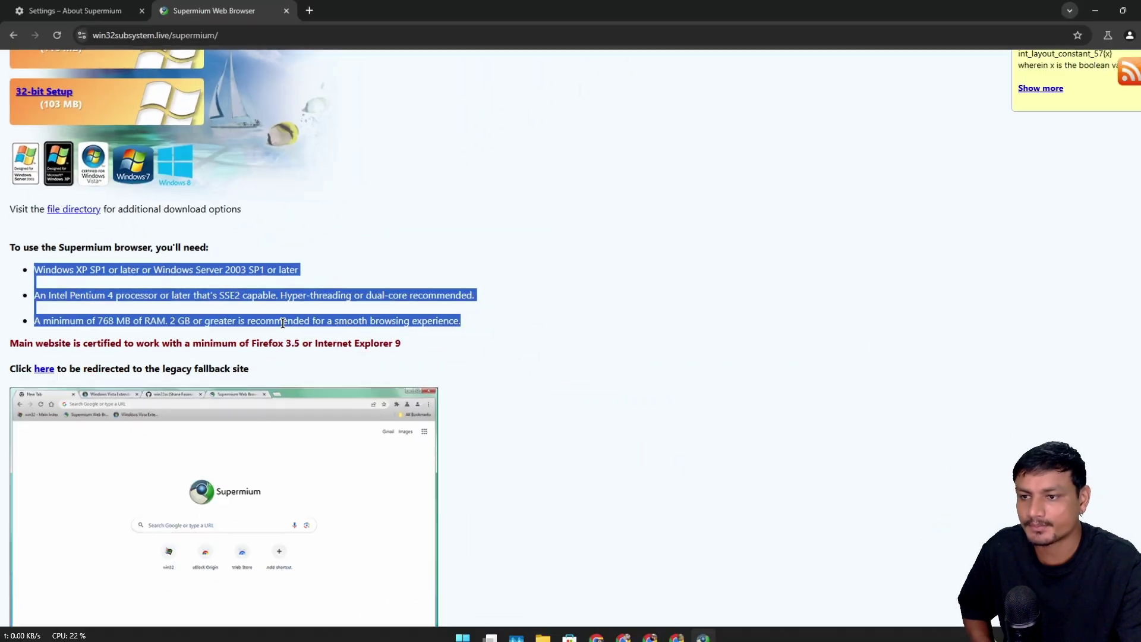
Scroll up and down through the Supermium homepage to review its content.
{"action": "scroll", "coordinate": [395, 269], "scroll_direction": "down", "scroll_amount": 1}
{"action": "scroll", "coordinate": [395, 268], "scroll_direction": "up", "scroll_amount": 1}
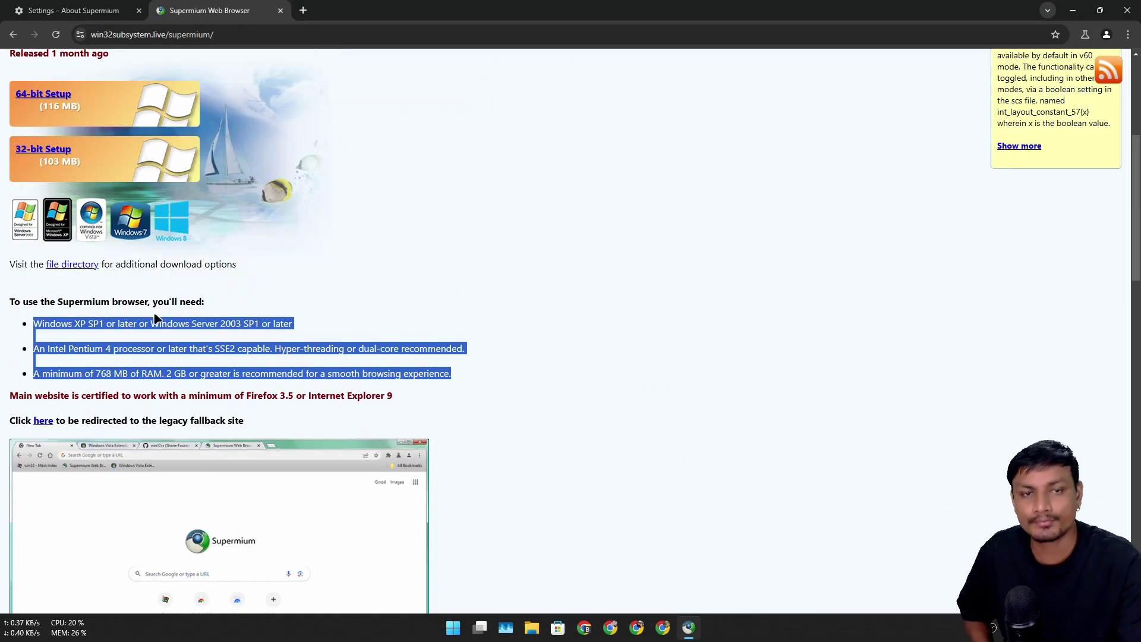
{"action": "scroll", "coordinate": [160, 315], "scroll_direction": "down", "scroll_amount": 8}
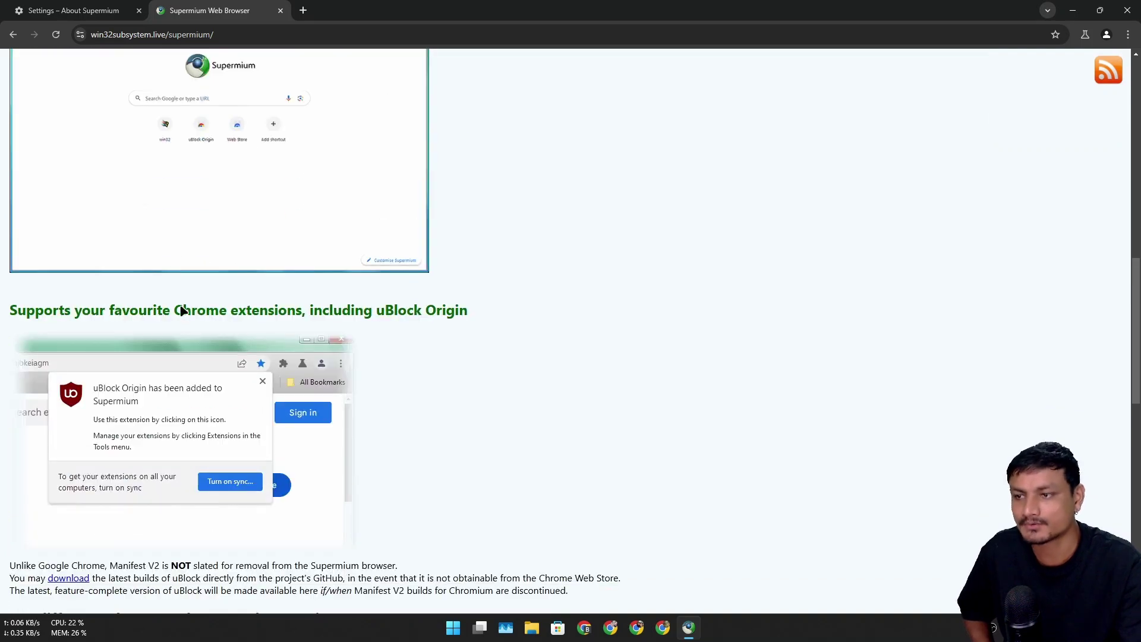
{"action": "scroll", "coordinate": [181, 309], "scroll_direction": "up", "scroll_amount": 12}
{"action": "scroll", "coordinate": [335, 370], "scroll_direction": "down", "scroll_amount": 4}
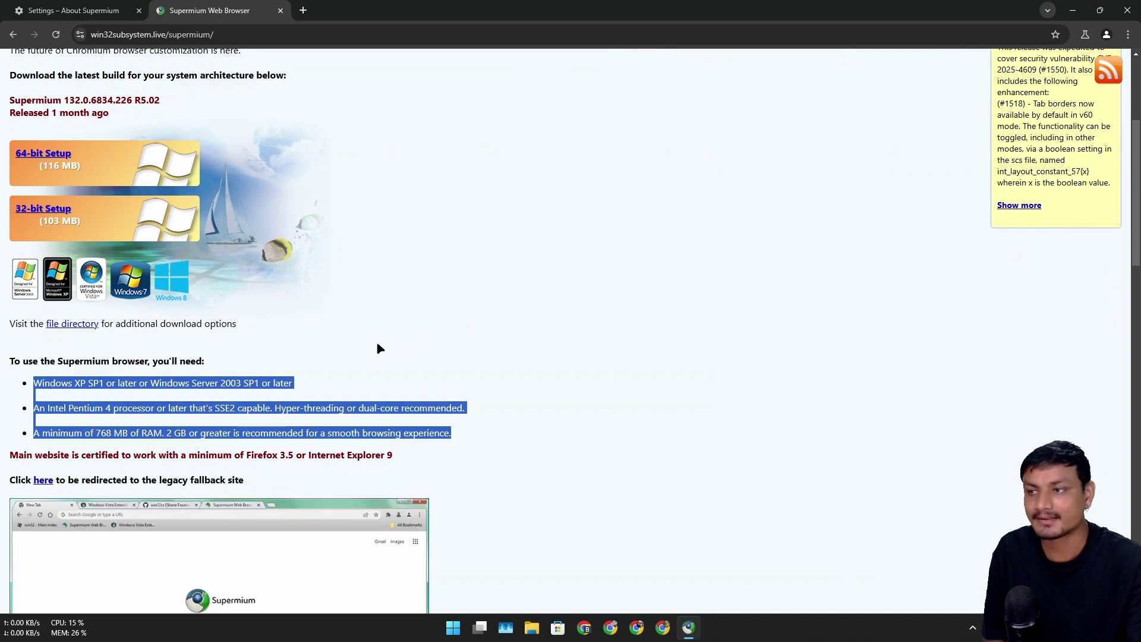
{"action": "scroll", "coordinate": [378, 347], "scroll_direction": "up", "scroll_amount": 3}
{"action": "scroll", "coordinate": [121, 180], "scroll_direction": "up", "scroll_amount": 1}
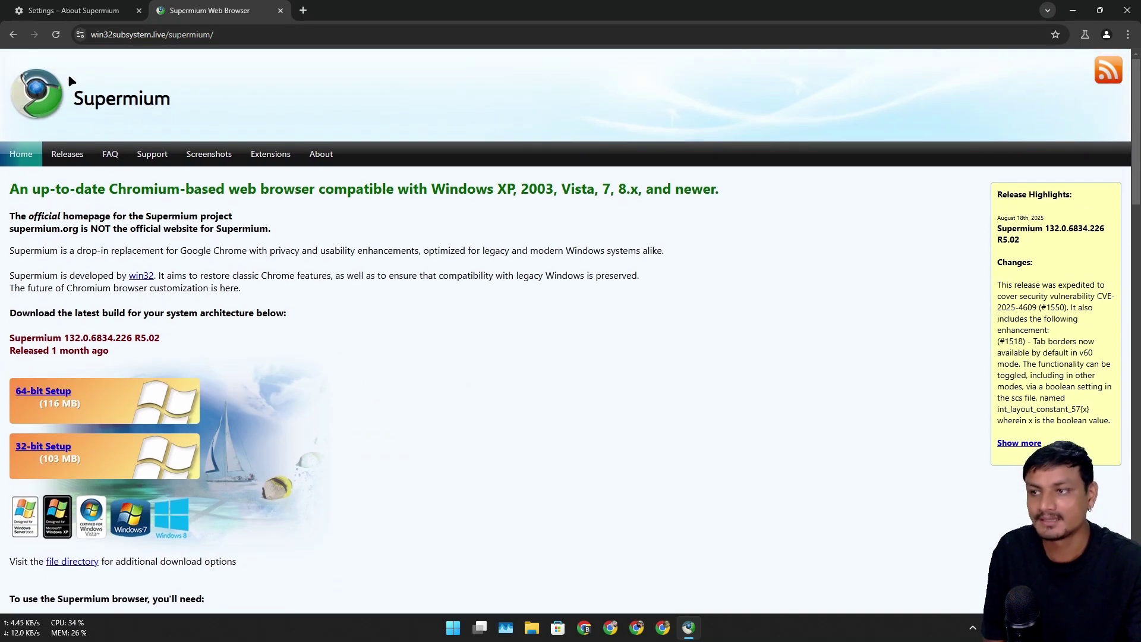
{"action": "scroll", "coordinate": [169, 333], "scroll_direction": "down", "scroll_amount": 3}
Go to the win32ss GitHub profile and open its superfox repository.
{"action": "scroll", "coordinate": [387, 368], "scroll_direction": "up", "scroll_amount": 1}
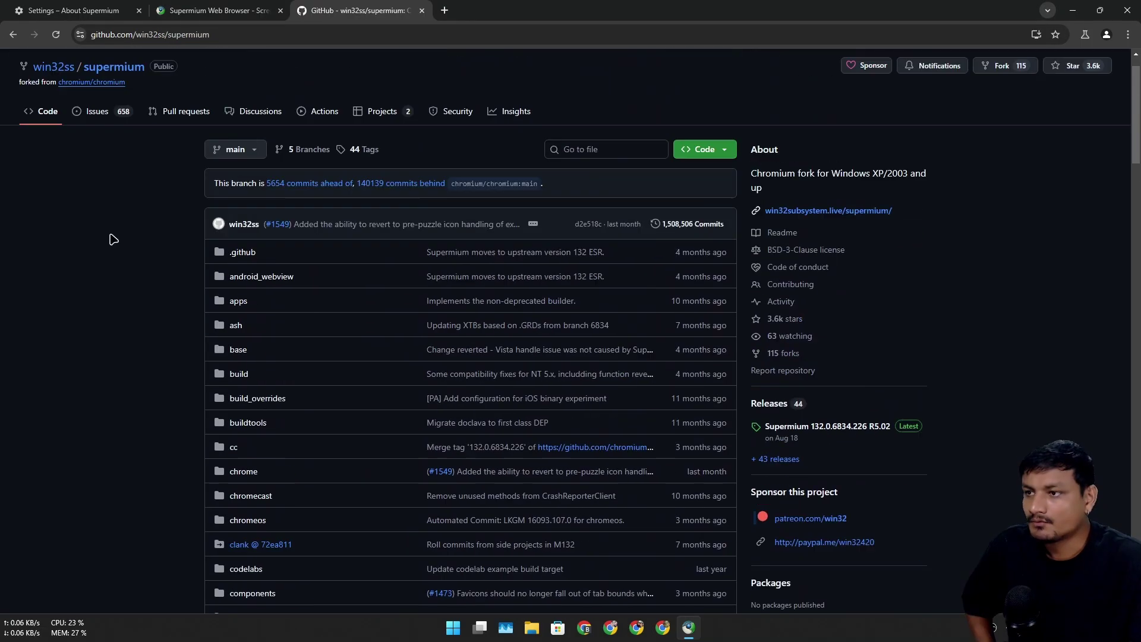
{"action": "scroll", "coordinate": [113, 239], "scroll_direction": "up", "scroll_amount": 1}
{"action": "left_click", "coordinate": [58, 110]}
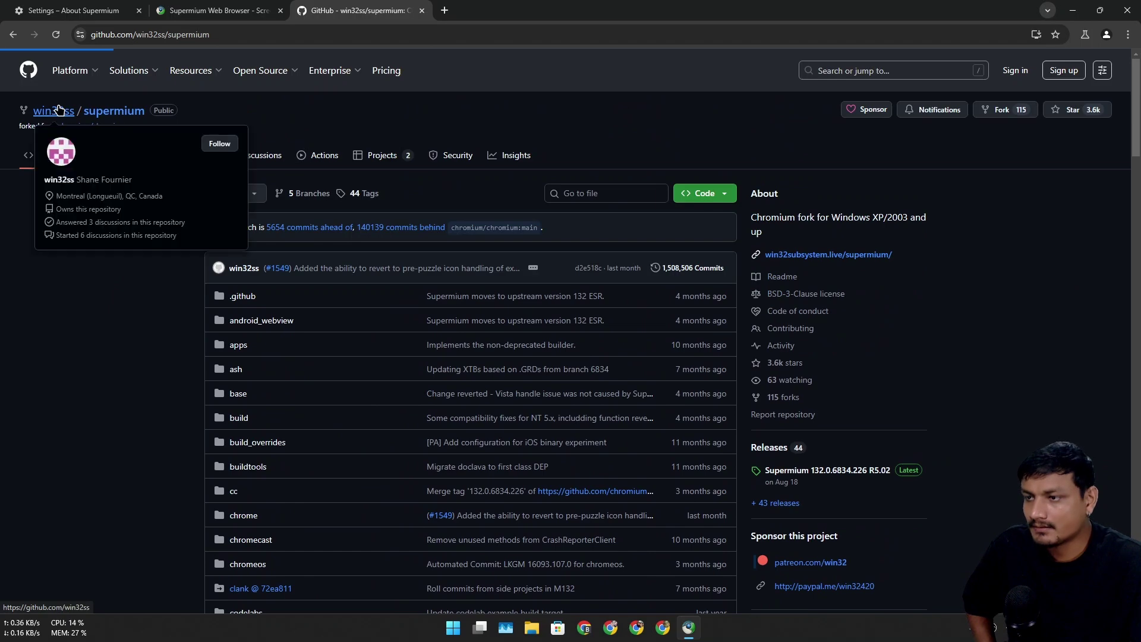
{"action": "scroll", "coordinate": [635, 344], "scroll_direction": "down", "scroll_amount": 5}
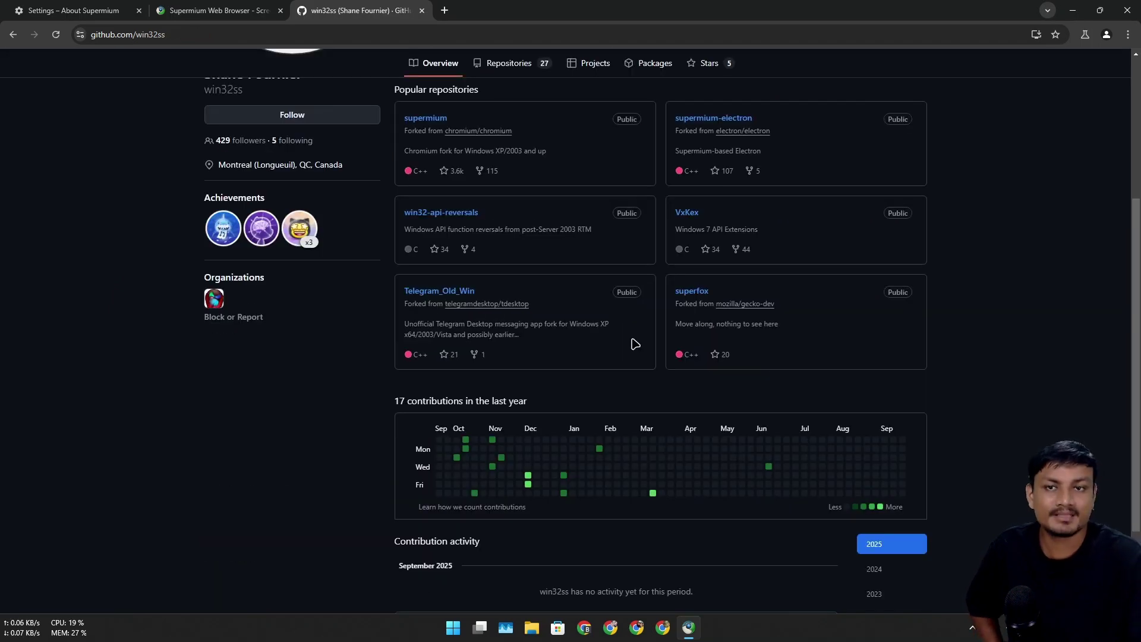
{"action": "left_click", "coordinate": [692, 291]}
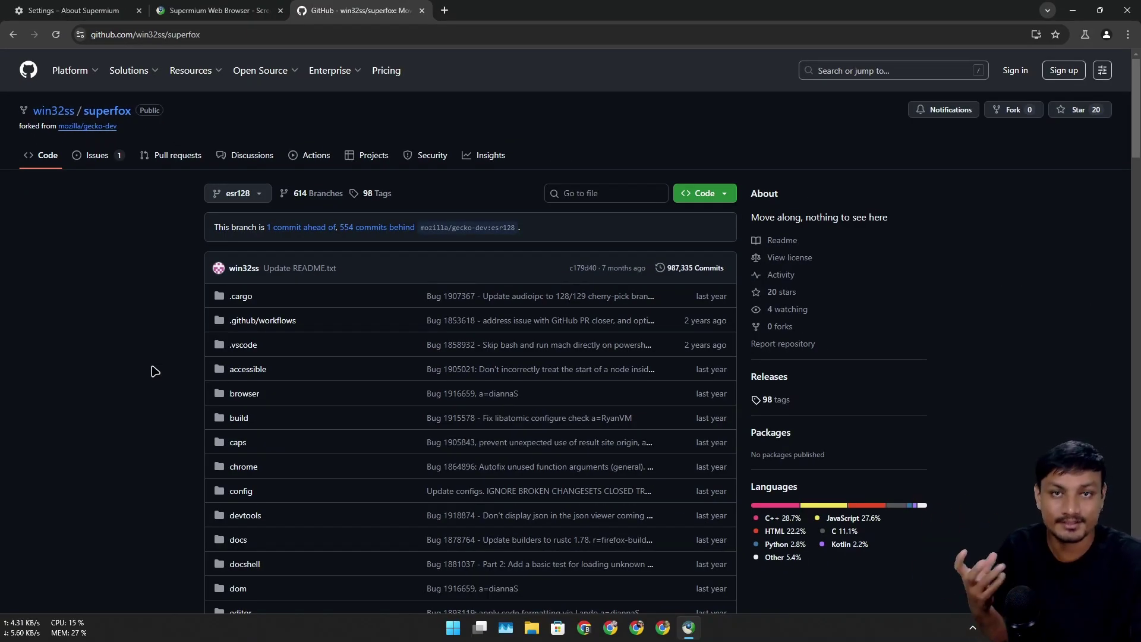
{"action": "scroll", "coordinate": [179, 297], "scroll_direction": "down", "scroll_amount": 20}
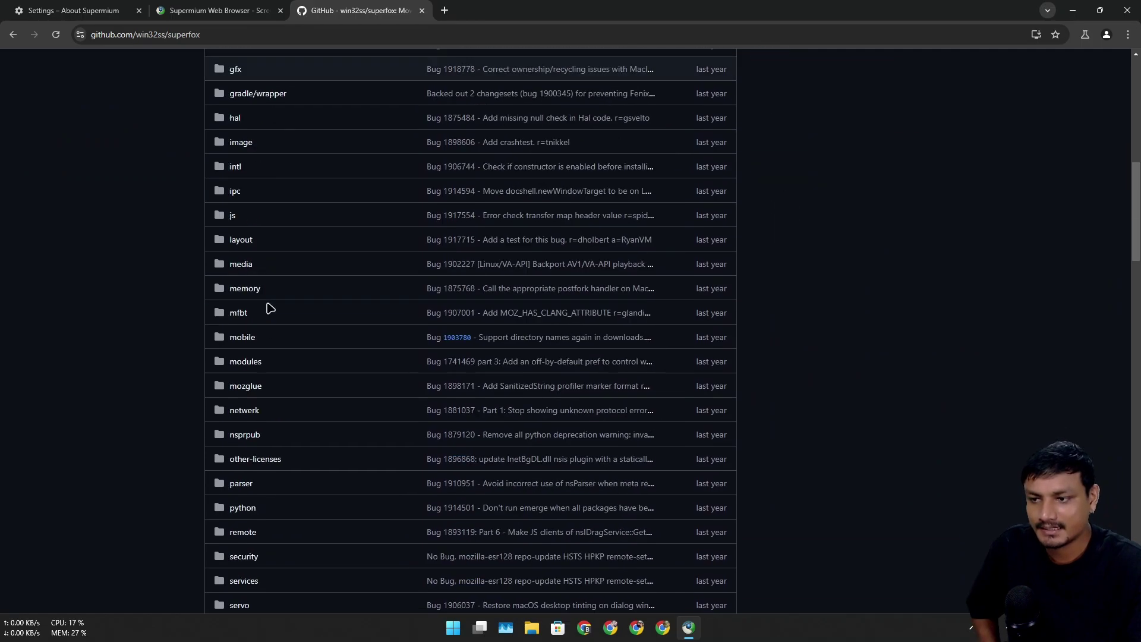
{"action": "scroll", "coordinate": [321, 317], "scroll_direction": "down", "scroll_amount": 12}
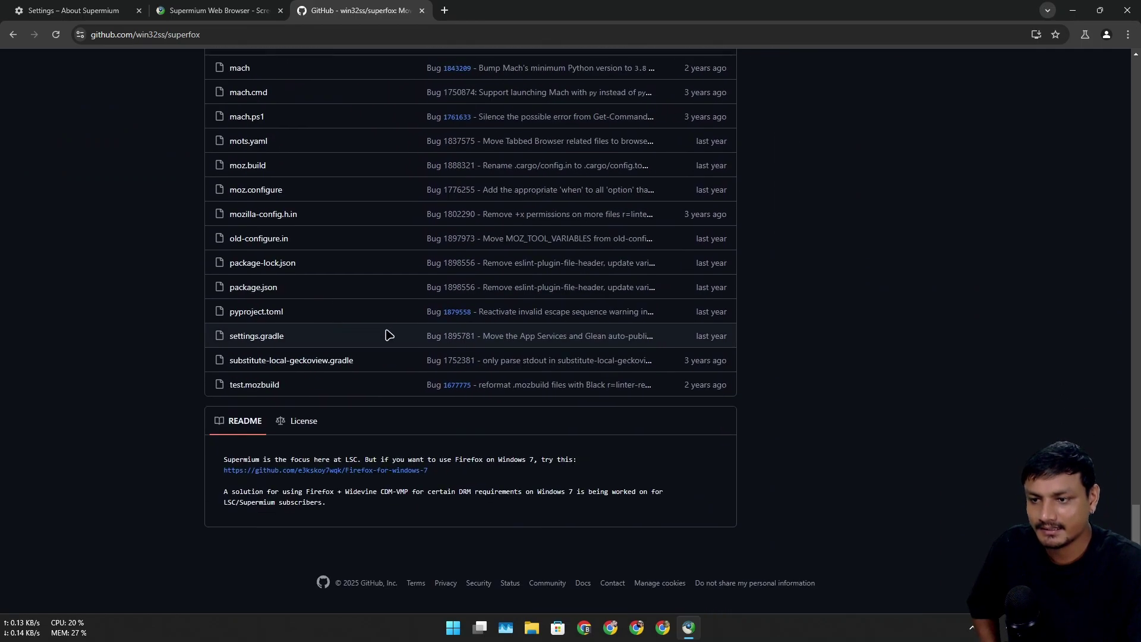
{"action": "scroll", "coordinate": [387, 331], "scroll_direction": "up", "scroll_amount": 15}
{"action": "scroll", "coordinate": [822, 274], "scroll_direction": "down", "scroll_amount": 14}
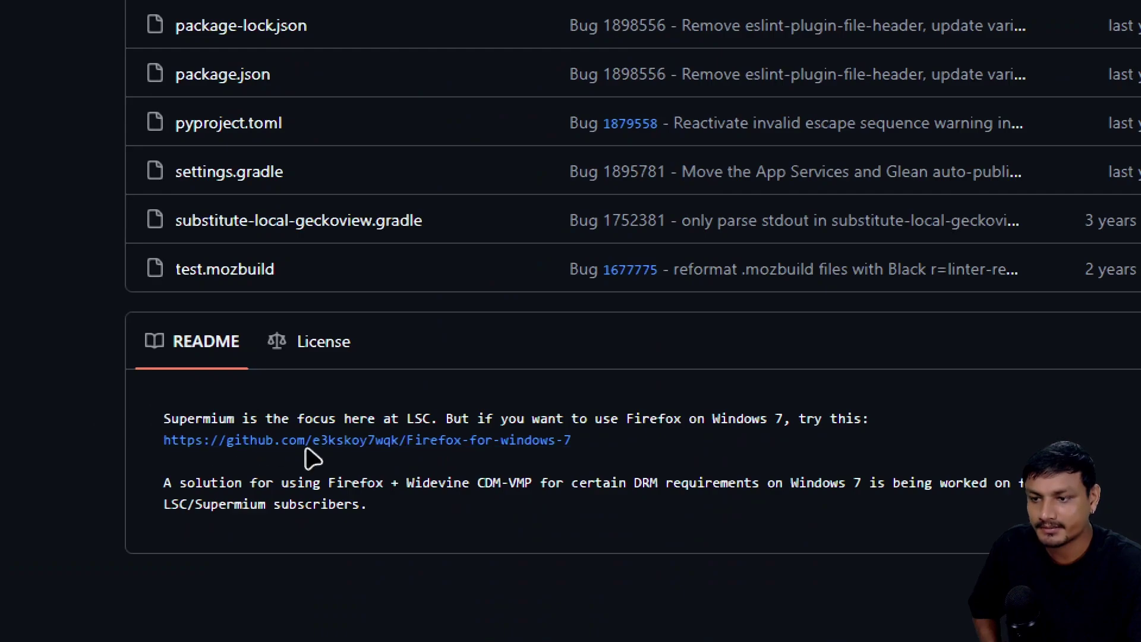
{"action": "scroll", "coordinate": [494, 292], "scroll_direction": "up", "scroll_amount": 12}
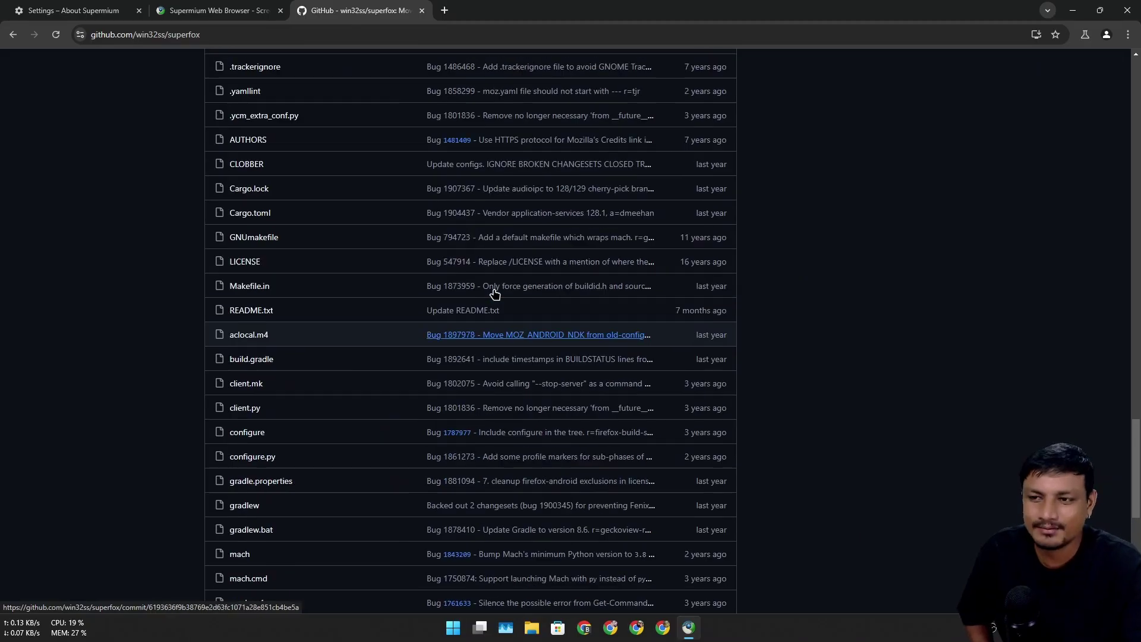
{"action": "scroll", "coordinate": [494, 294], "scroll_direction": "up", "scroll_amount": 20}
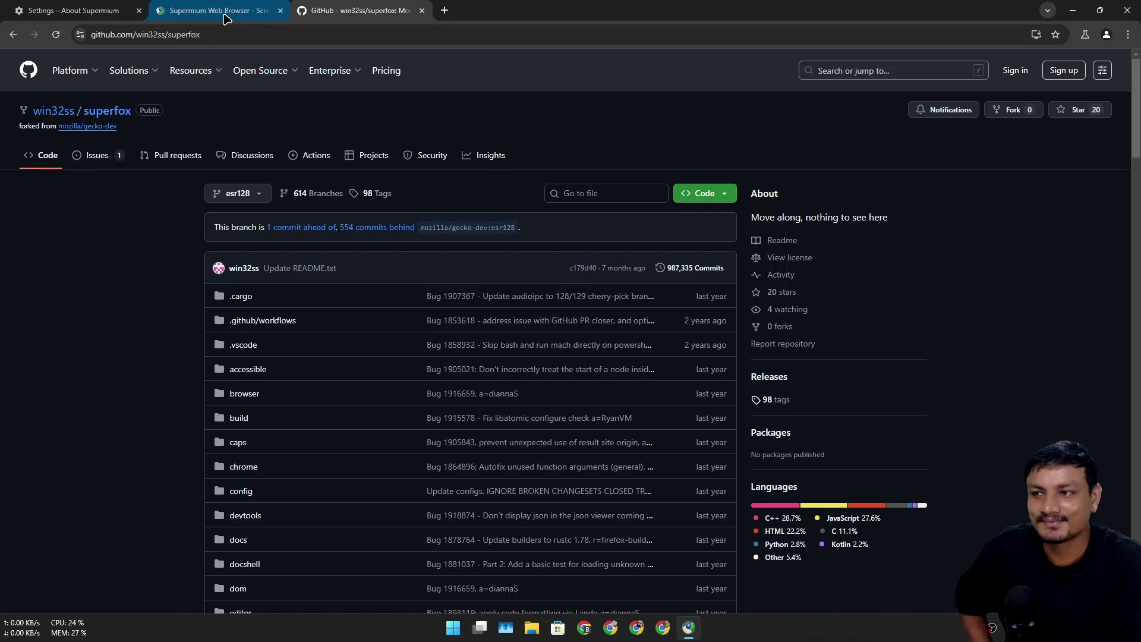
{"action": "scroll", "coordinate": [257, 415], "scroll_direction": "down", "scroll_amount": 14}
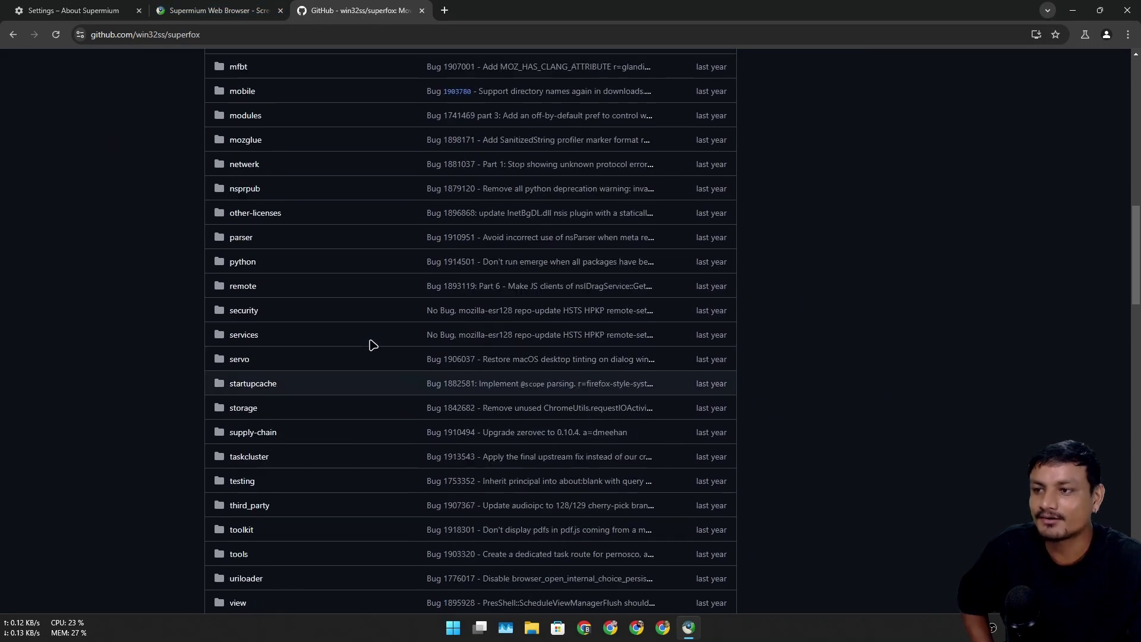
{"action": "scroll", "coordinate": [332, 327], "scroll_direction": "up", "scroll_amount": 15}
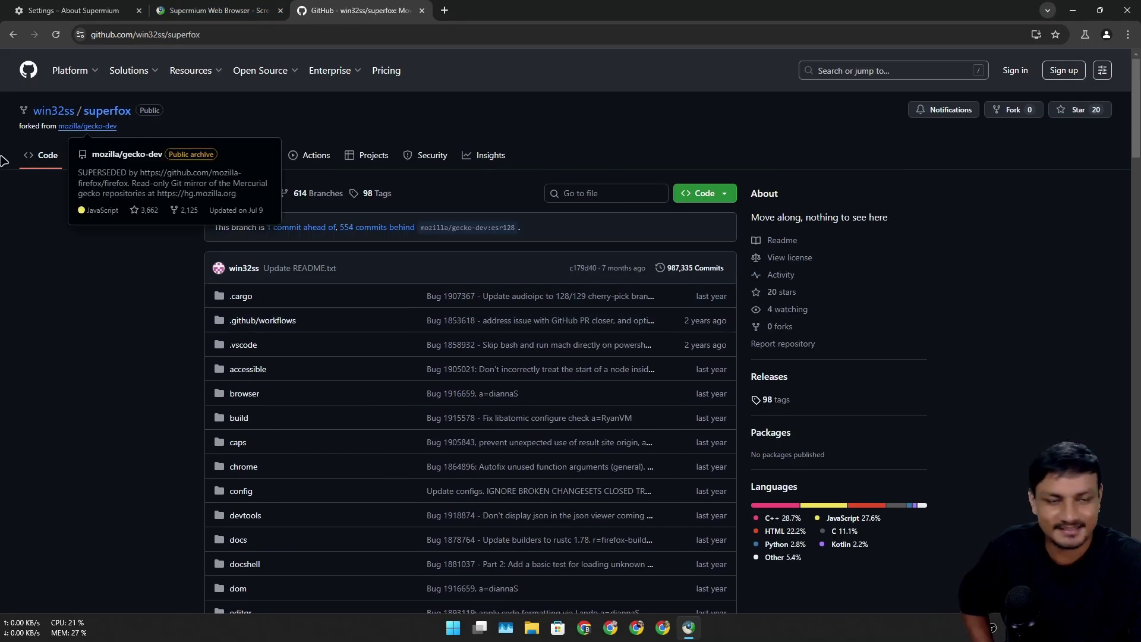
{"action": "mouse_move", "coordinate": [262, 70]}
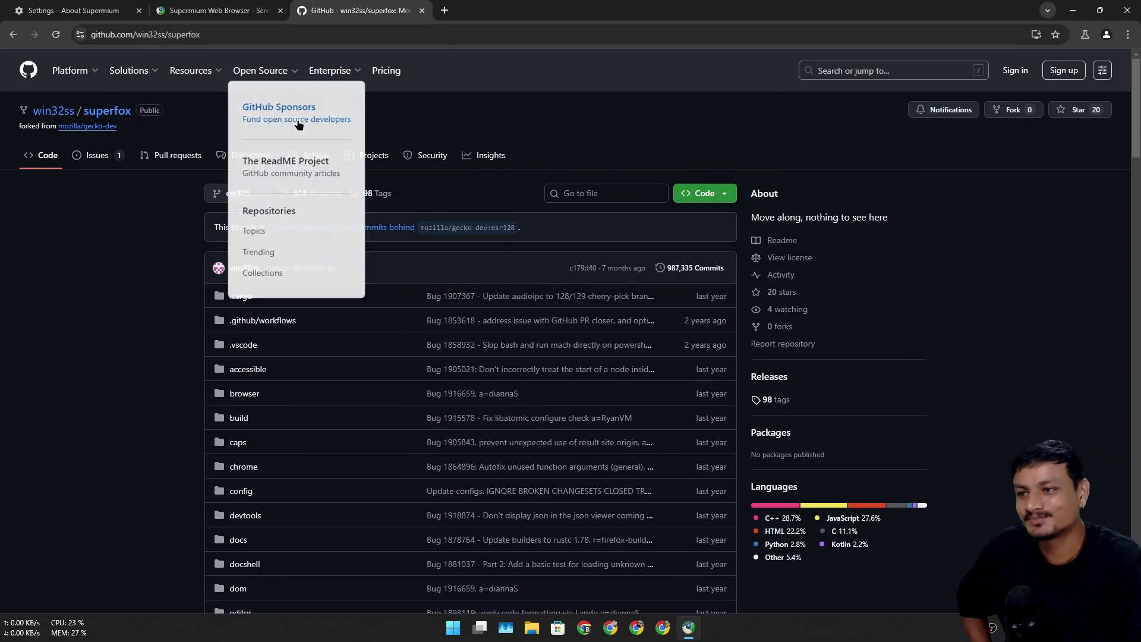
Close the superfox GitHub tab, browse the Screenshots page, then go back to Home.
{"action": "left_click", "coordinate": [422, 10]}
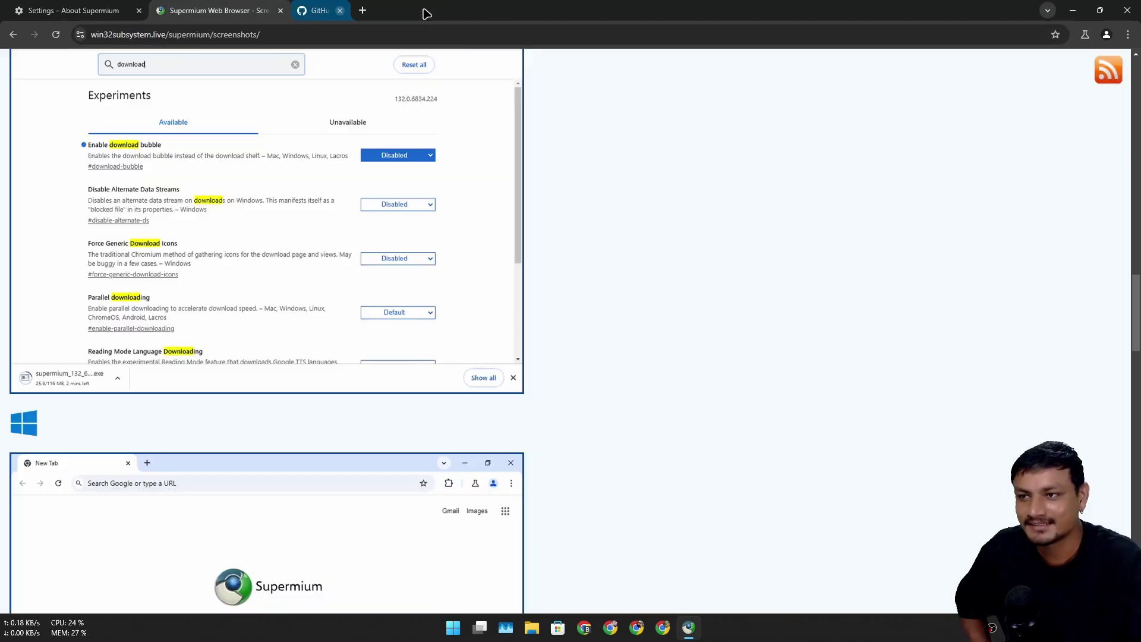
{"action": "scroll", "coordinate": [262, 190], "scroll_direction": "up", "scroll_amount": 2}
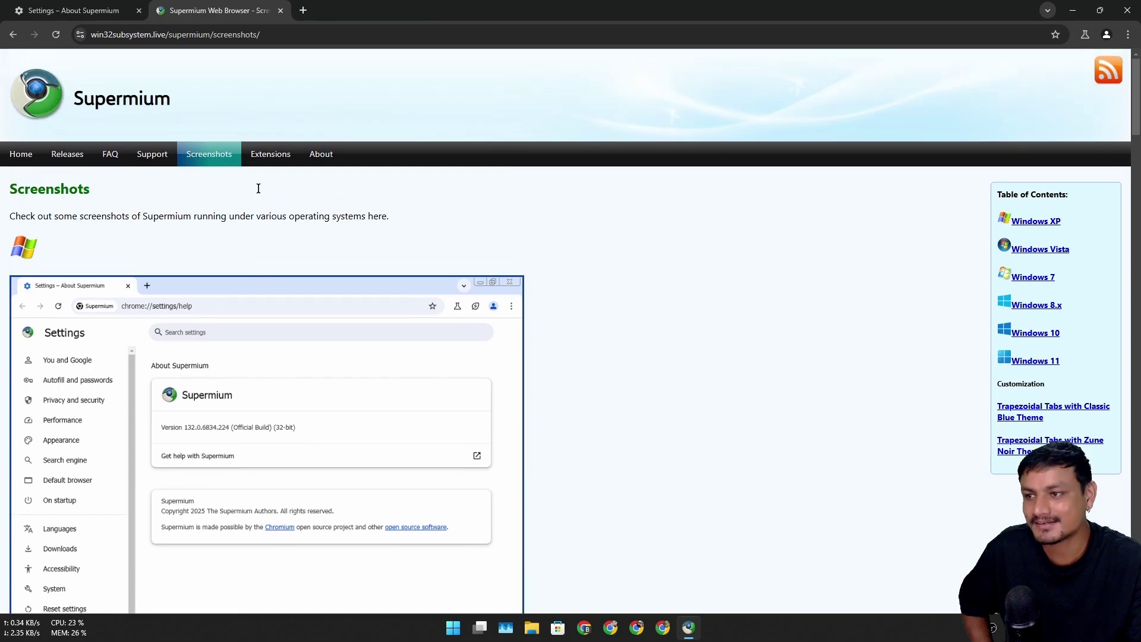
{"action": "scroll", "coordinate": [238, 225], "scroll_direction": "down", "scroll_amount": 9}
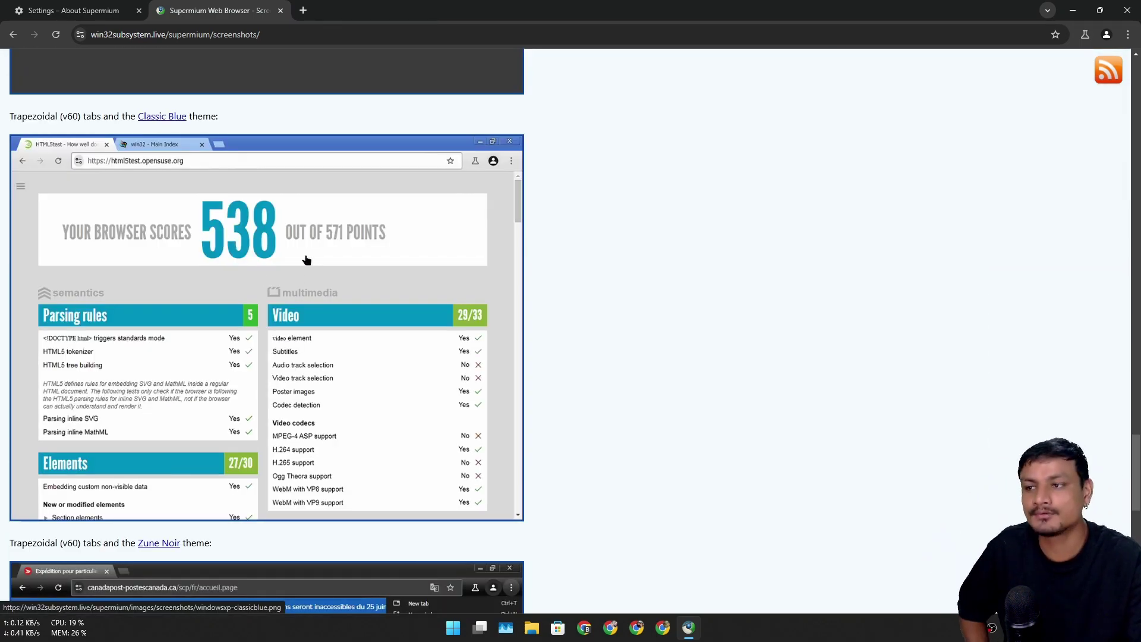
{"action": "scroll", "coordinate": [305, 256], "scroll_direction": "down", "scroll_amount": 10}
{"action": "scroll", "coordinate": [284, 246], "scroll_direction": "up", "scroll_amount": 15}
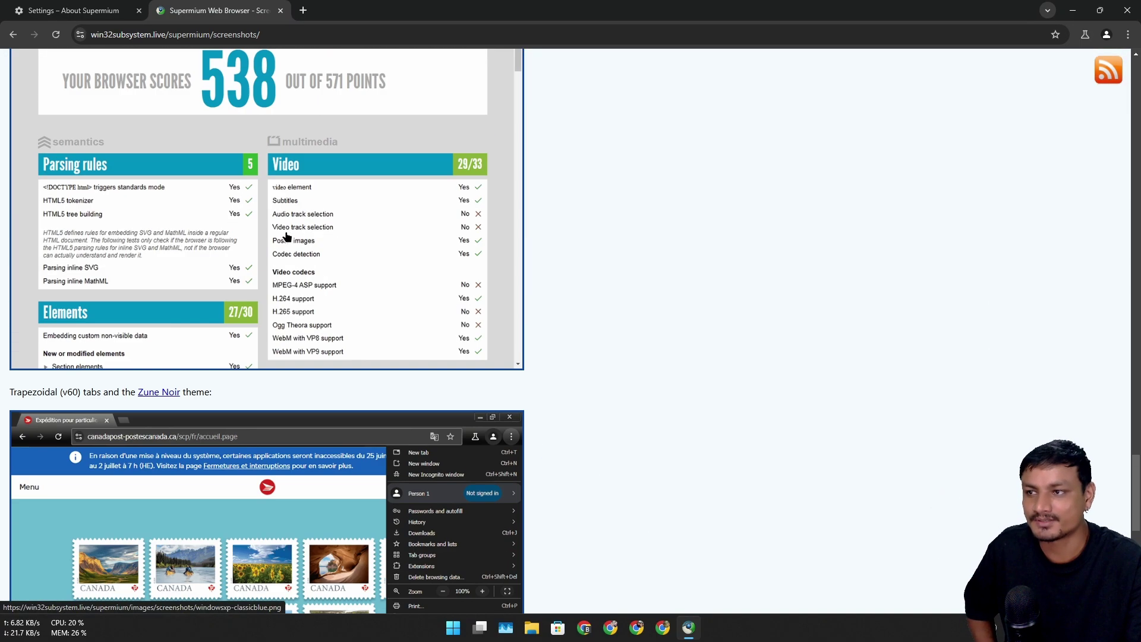
{"action": "scroll", "coordinate": [306, 236], "scroll_direction": "up", "scroll_amount": 3}
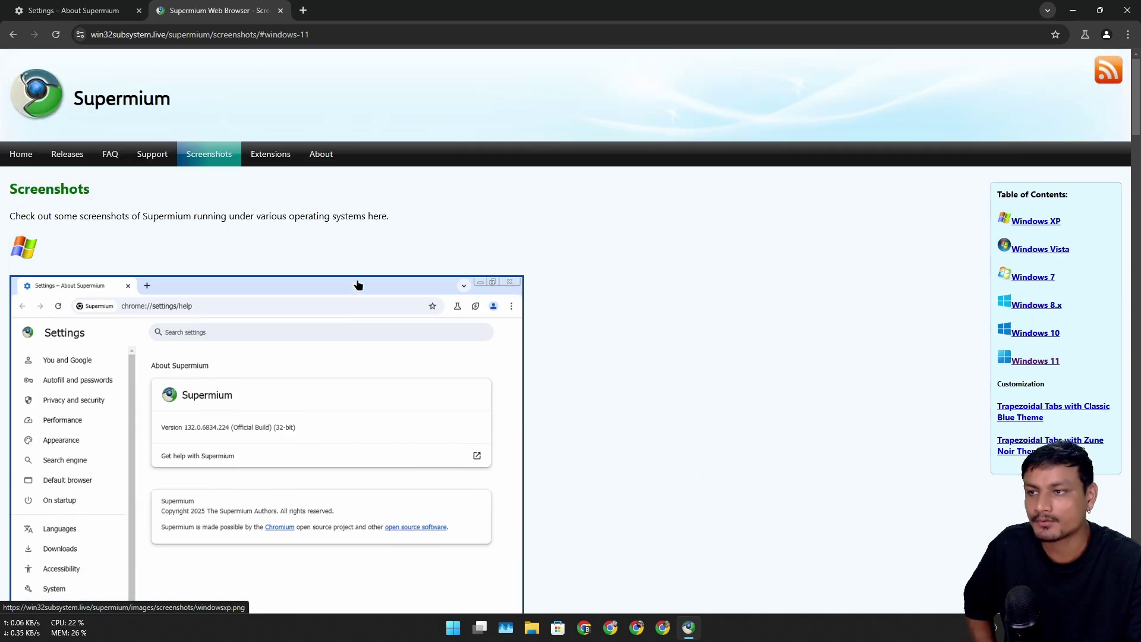
{"action": "scroll", "coordinate": [484, 254], "scroll_direction": "down", "scroll_amount": 6}
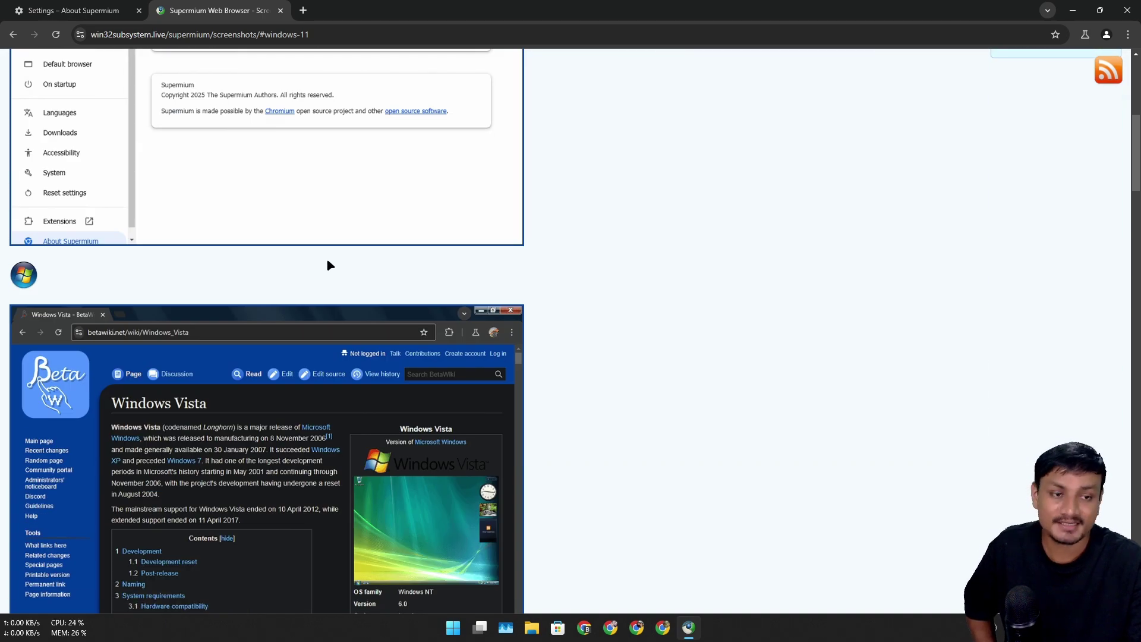
{"action": "scroll", "coordinate": [331, 264], "scroll_direction": "down", "scroll_amount": 3}
{"action": "scroll", "coordinate": [374, 257], "scroll_direction": "up", "scroll_amount": 10}
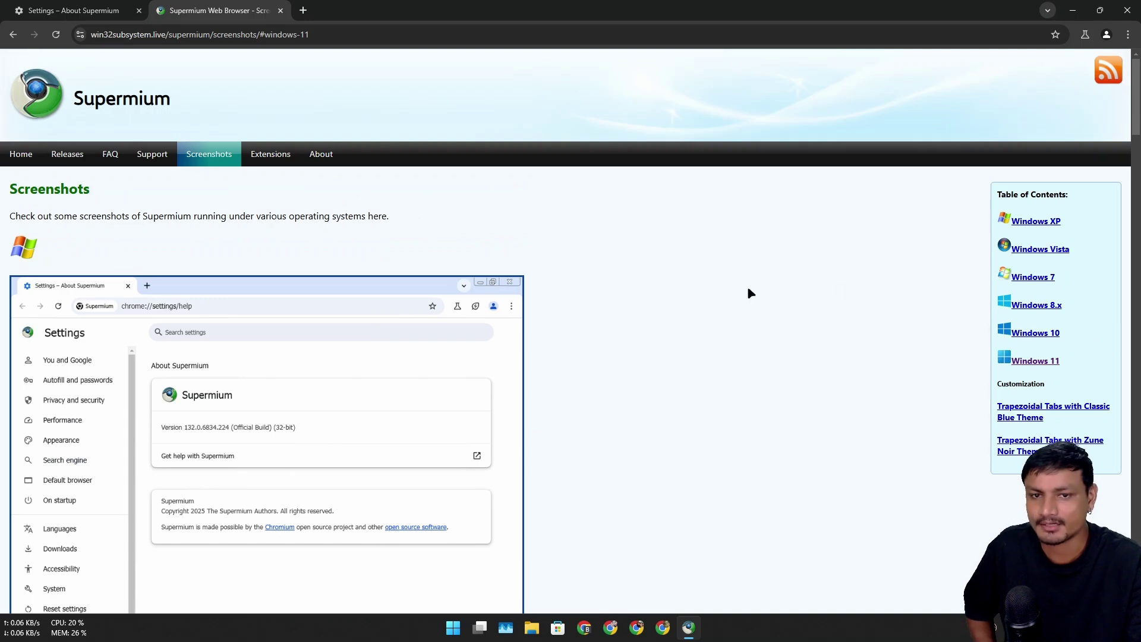
{"action": "left_click", "coordinate": [17, 161]}
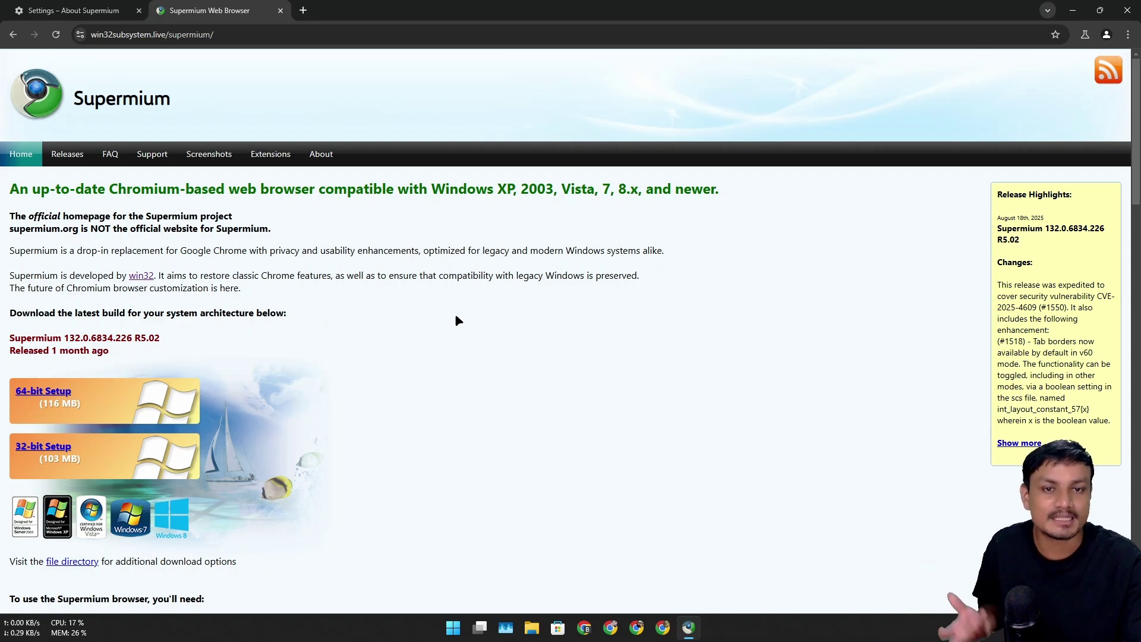
Close the remaining Supermium tabs and window with Ctrl+W.
{"action": "key", "text": "ctrl+w"}
{"action": "key", "text": "ctrl+w"}
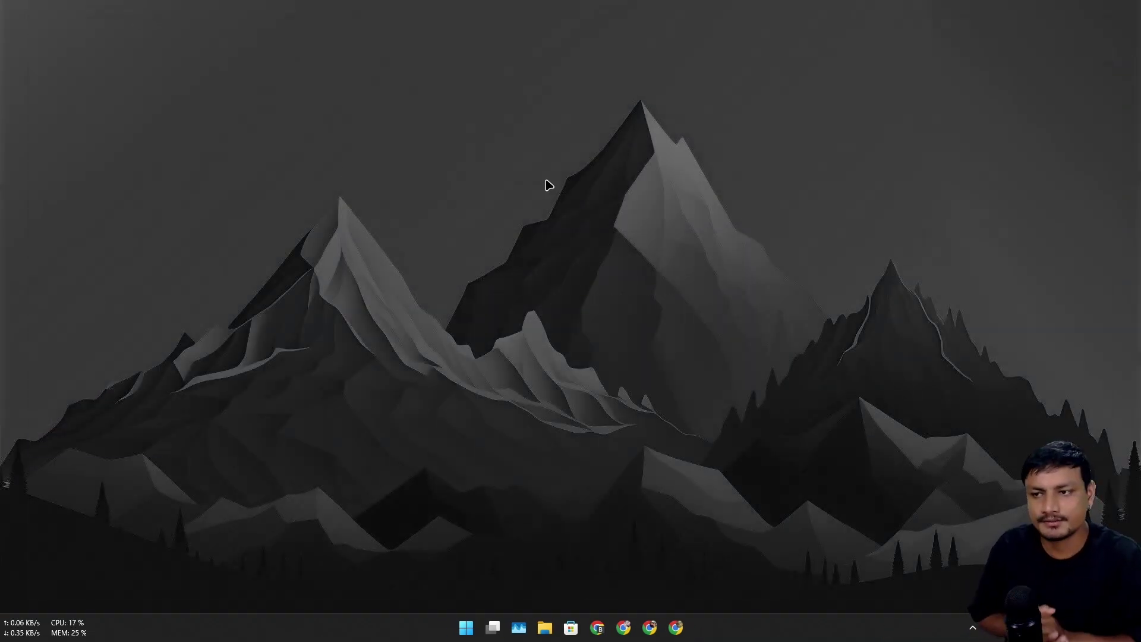